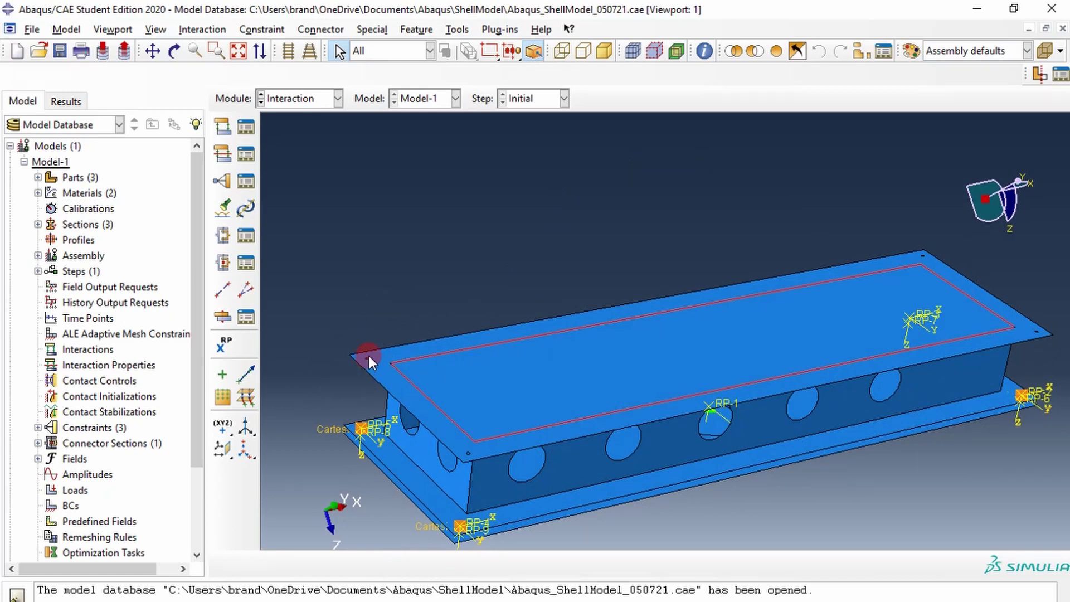
Step: Create reference points at the centres of the two corner holes on the near-left end of the cover's upper flange
{"action": "scroll", "coordinate": [472, 454], "scroll_direction": "up", "scroll_amount": 3}
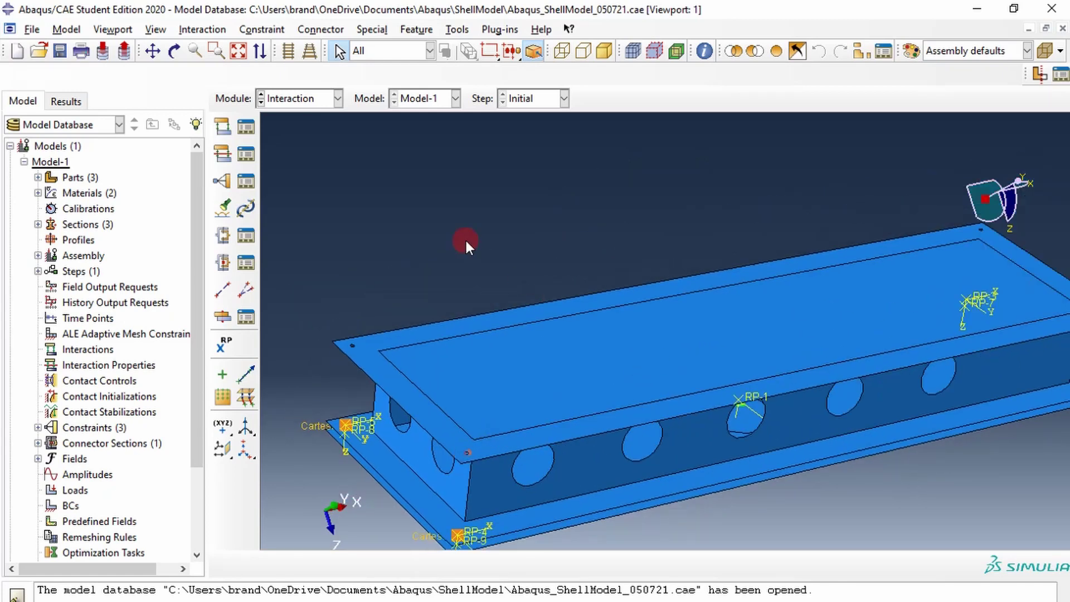
{"action": "left_click", "coordinate": [223, 345]}
{"action": "scroll", "coordinate": [318, 342], "scroll_direction": "up", "scroll_amount": 5}
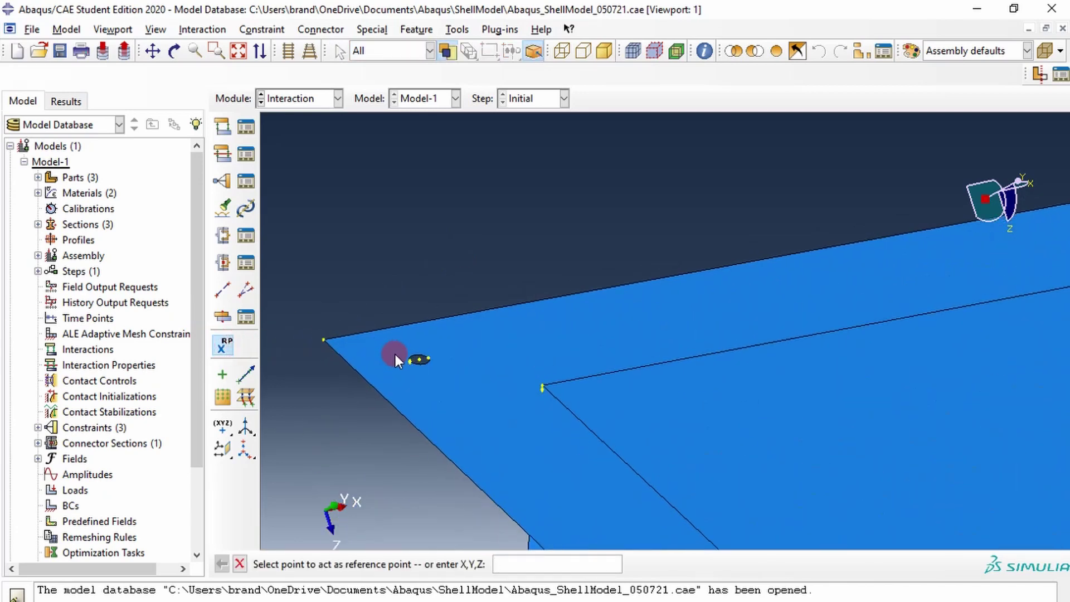
{"action": "scroll", "coordinate": [395, 354], "scroll_direction": "up", "scroll_amount": 2}
{"action": "left_click", "coordinate": [426, 359]}
{"action": "scroll", "coordinate": [426, 360], "scroll_direction": "down", "scroll_amount": 4}
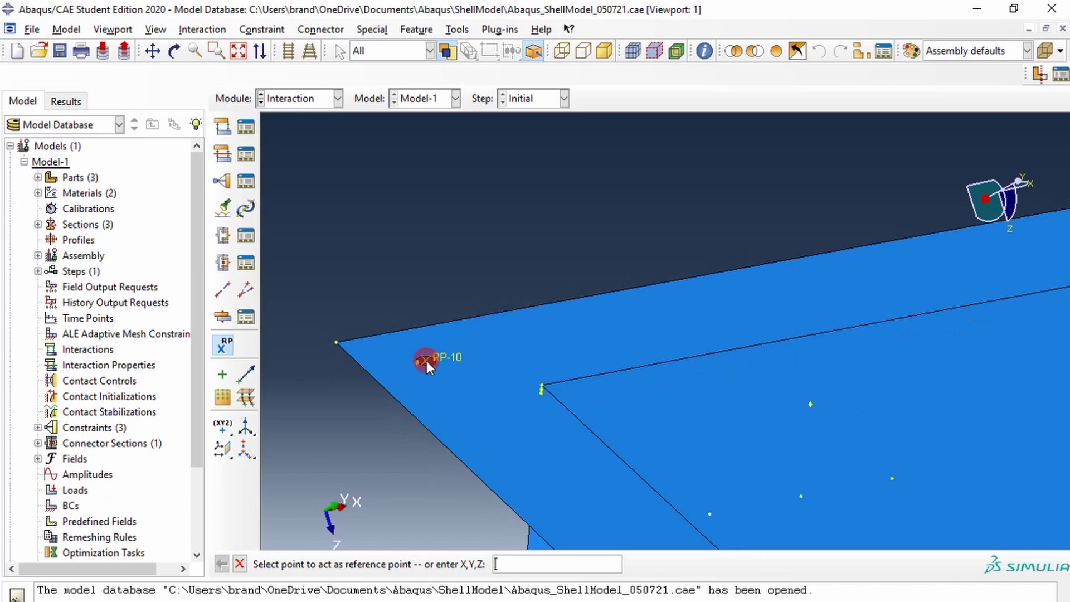
{"action": "middle_click_drag", "start_coordinate": [743, 451], "coordinate": [436, 184], "text": "ctrl+alt"}
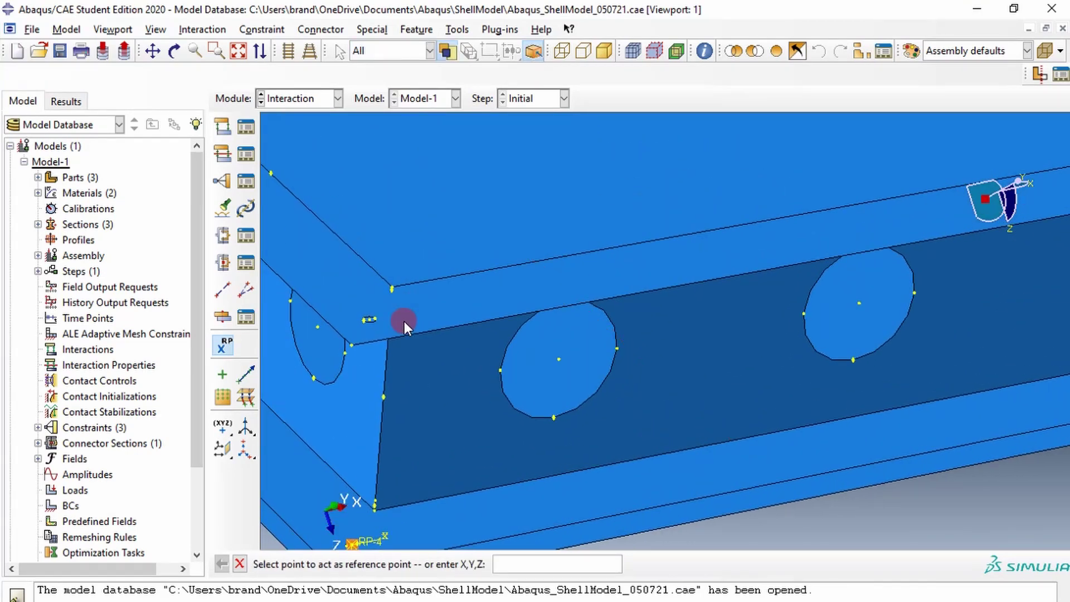
{"action": "left_click", "coordinate": [370, 320]}
Step: Create reference points at the centres of the two corner holes on the opposite end of the upper flange
{"action": "middle_click_drag", "start_coordinate": [831, 208], "coordinate": [349, 409], "text": "ctrl+alt"}
{"action": "middle_click_drag", "start_coordinate": [806, 321], "coordinate": [616, 311], "text": "ctrl+alt"}
{"action": "middle_click_drag", "start_coordinate": [912, 270], "coordinate": [483, 353], "text": "ctrl+alt"}
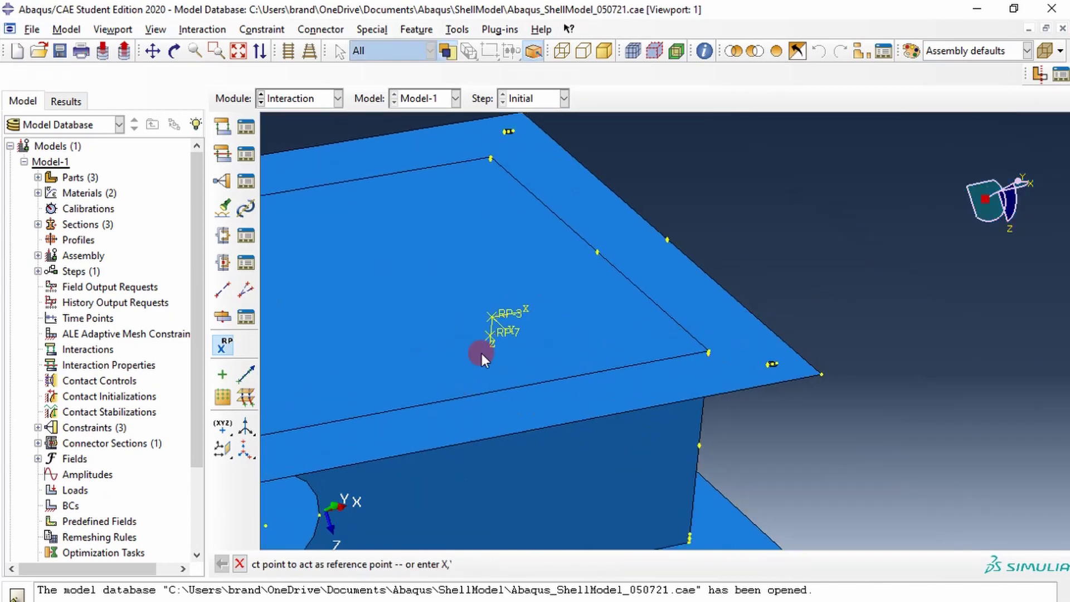
{"action": "scroll", "coordinate": [751, 353], "scroll_direction": "up", "scroll_amount": 3}
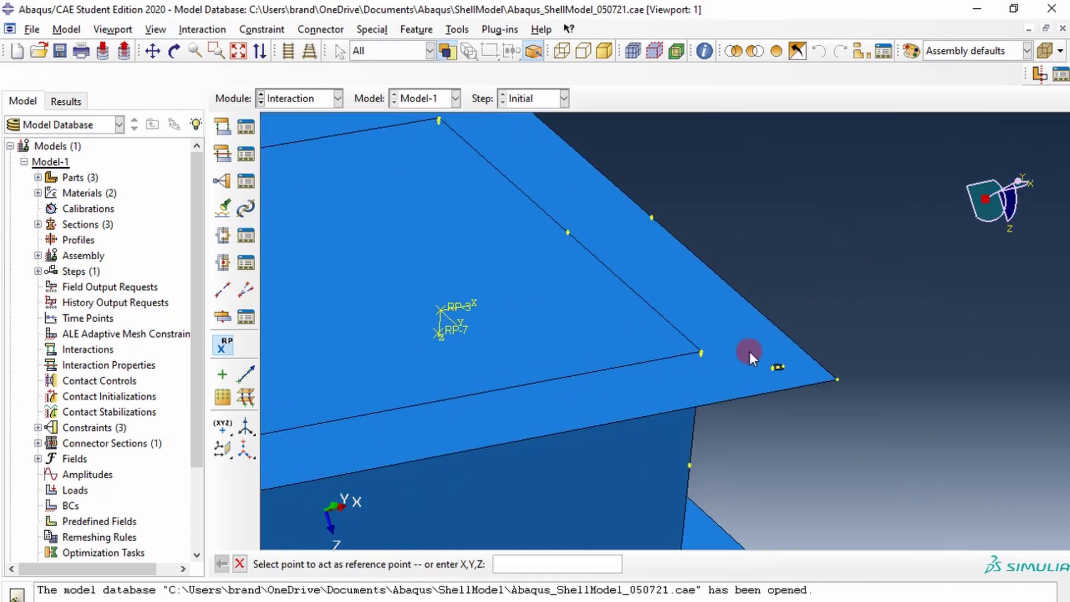
{"action": "left_click", "coordinate": [788, 372]}
{"action": "scroll", "coordinate": [787, 373], "scroll_direction": "down", "scroll_amount": 4}
{"action": "middle_click_drag", "start_coordinate": [488, 173], "coordinate": [576, 346], "text": "ctrl+alt"}
{"action": "scroll", "coordinate": [585, 341], "scroll_direction": "up", "scroll_amount": 3}
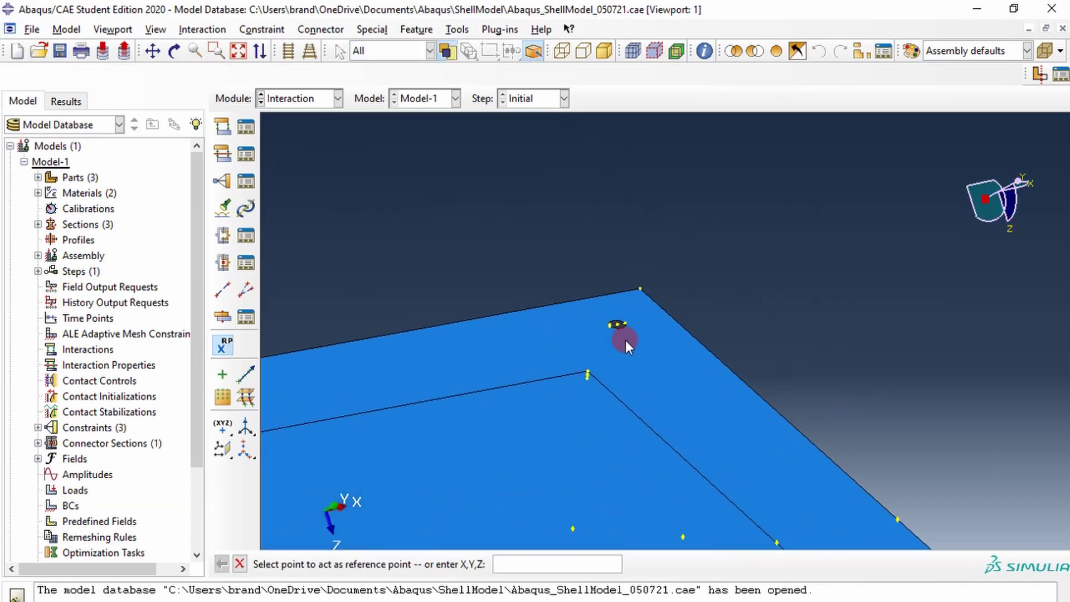
{"action": "scroll", "coordinate": [623, 334], "scroll_direction": "up", "scroll_amount": 2}
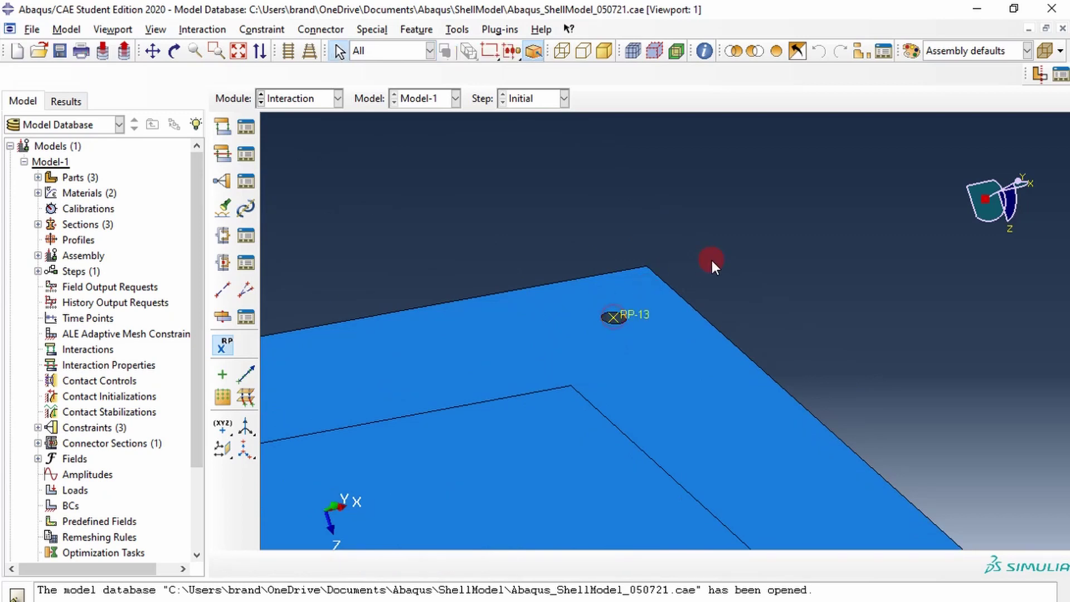
Step: Start a new geometry set named RP_BC and proceed to selecting its geometry
{"action": "left_click", "coordinate": [460, 29]}
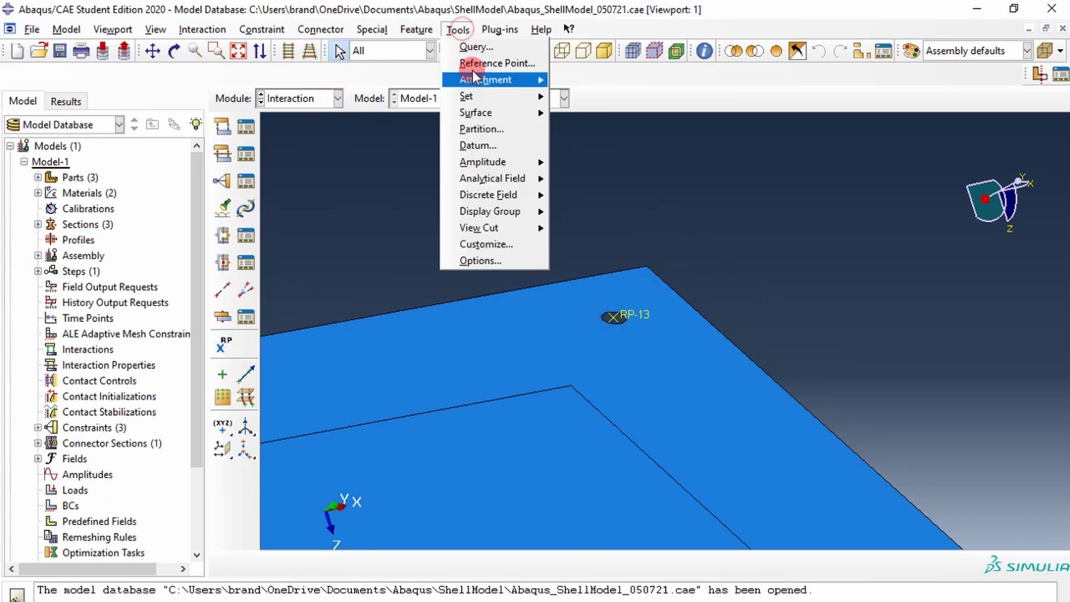
{"action": "left_click", "coordinate": [473, 96]}
{"action": "left_click", "coordinate": [567, 97]}
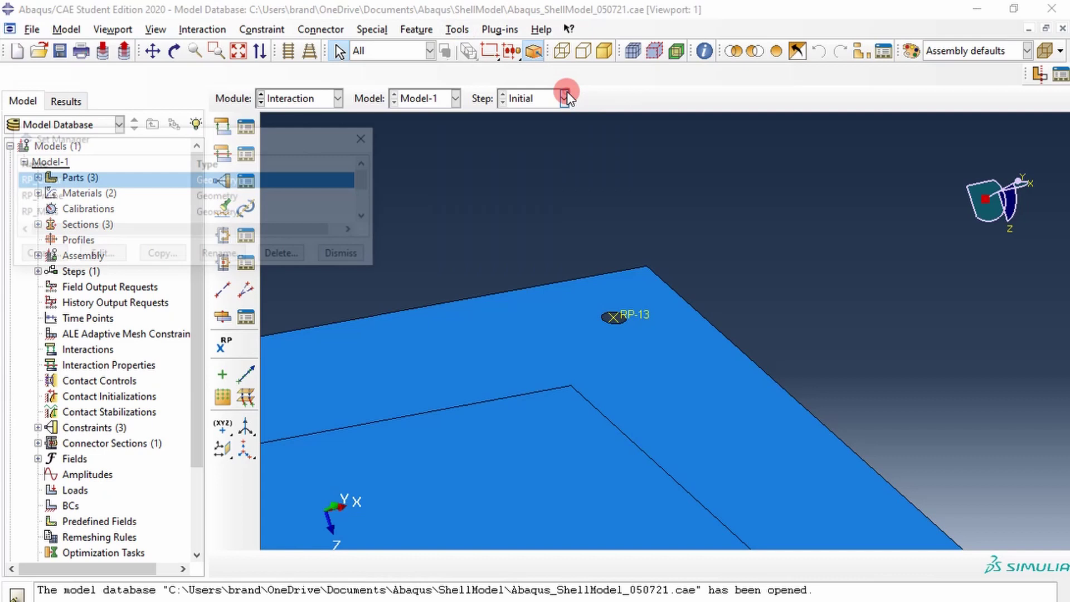
{"action": "left_click", "coordinate": [43, 255]}
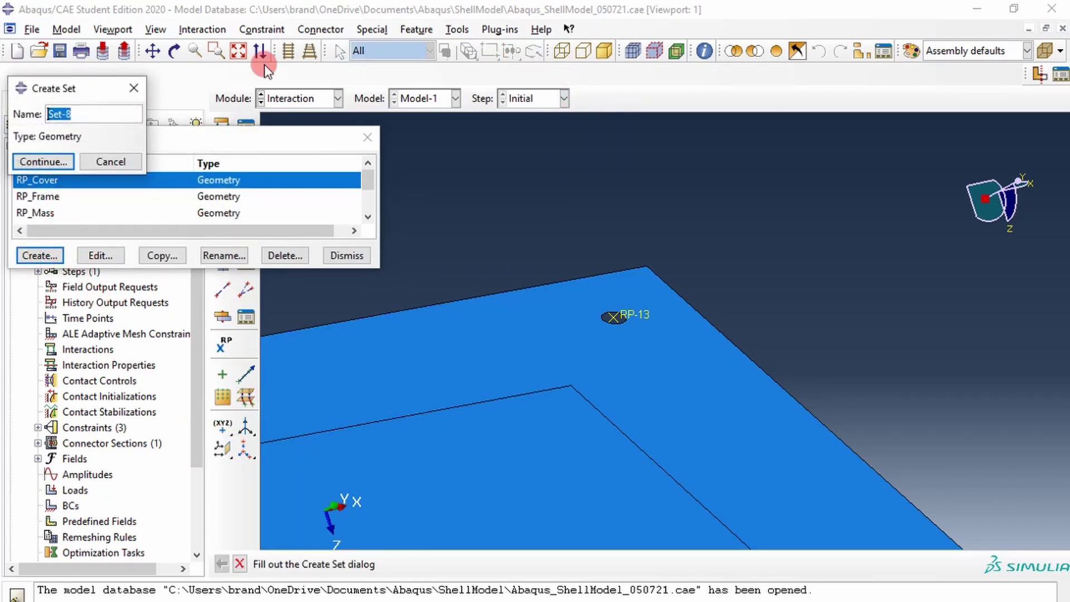
{"action": "left_click_drag", "start_coordinate": [78, 89], "coordinate": [442, 141]}
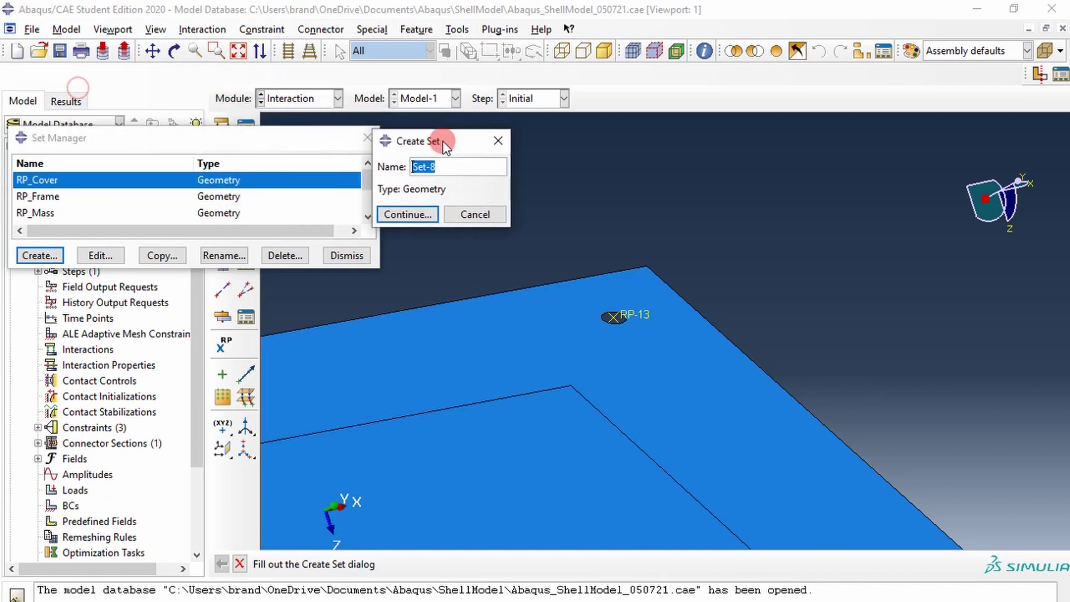
{"action": "type", "text": "RP_BC"}
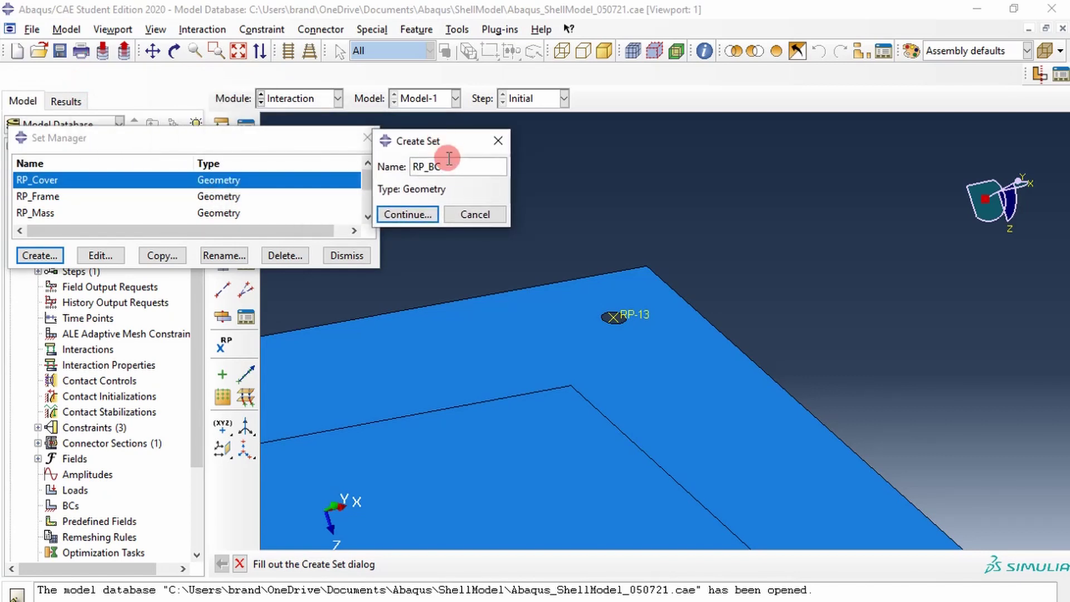
{"action": "left_click", "coordinate": [420, 213]}
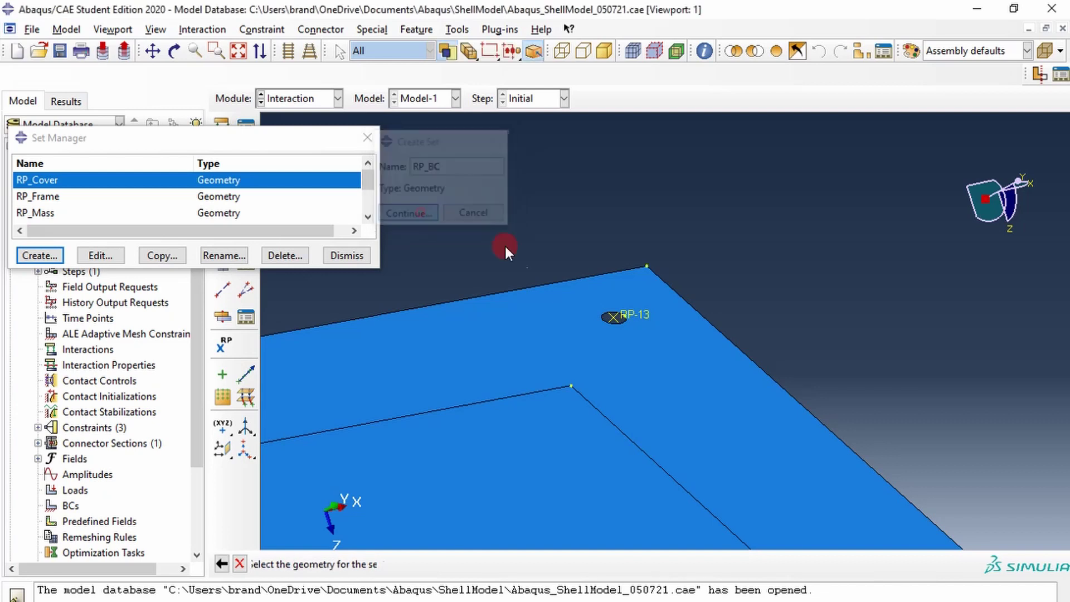
Step: Select reference points RP-13 and RP-12 for the RP_BC set
{"action": "left_click", "coordinate": [624, 310]}
{"action": "scroll", "coordinate": [624, 312], "scroll_direction": "up", "scroll_amount": 3}
{"action": "middle_click_drag", "start_coordinate": [663, 364], "coordinate": [485, 205], "text": "ctrl+alt"}
{"action": "scroll", "coordinate": [747, 450], "scroll_direction": "down", "scroll_amount": 2}
{"action": "left_click", "coordinate": [742, 407], "text": "shift"}
{"action": "scroll", "coordinate": [731, 414], "scroll_direction": "up", "scroll_amount": 3}
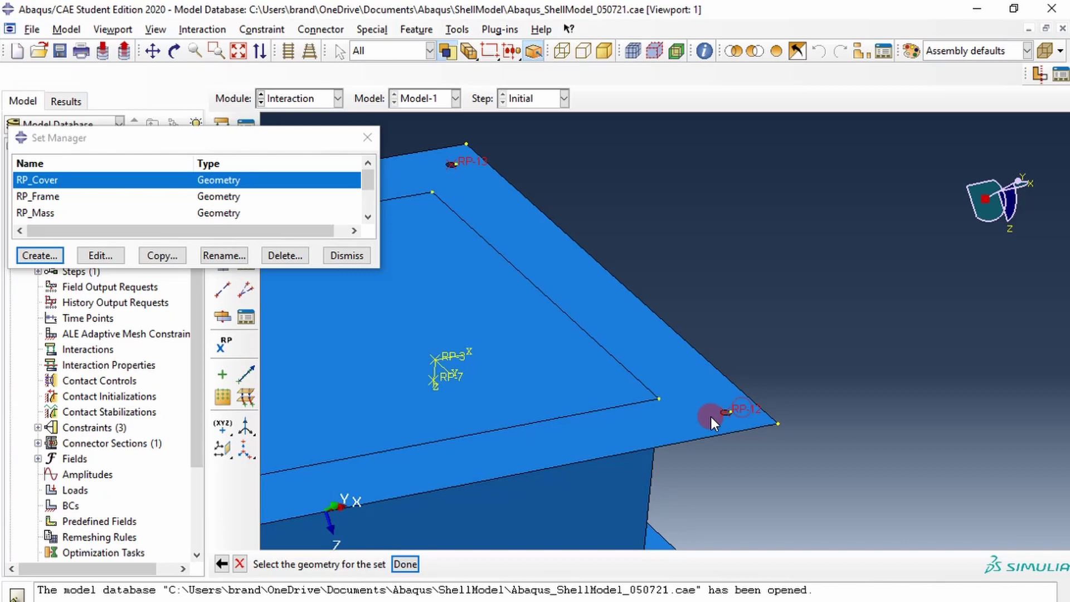
Step: Add reference points RP-11 and RP-10 to the selection and finish the RP_BC set
{"action": "middle_click_drag", "start_coordinate": [482, 355], "coordinate": [917, 301], "text": "ctrl+alt"}
{"action": "middle_click_drag", "start_coordinate": [448, 424], "coordinate": [831, 335], "text": "ctrl+alt"}
{"action": "middle_click_drag", "start_coordinate": [426, 387], "coordinate": [841, 294], "text": "ctrl+alt"}
{"action": "scroll", "coordinate": [383, 466], "scroll_direction": "up", "scroll_amount": 1}
{"action": "left_click", "coordinate": [400, 485]}
{"action": "left_click", "coordinate": [403, 483], "text": "shift"}
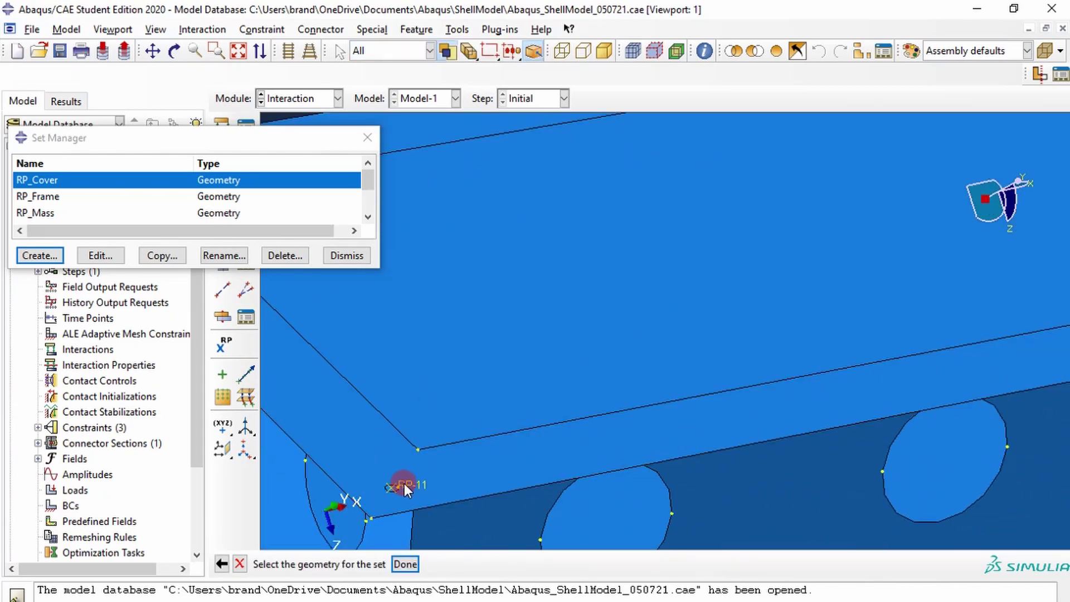
{"action": "middle_click_drag", "start_coordinate": [366, 389], "coordinate": [760, 562], "text": "ctrl+alt"}
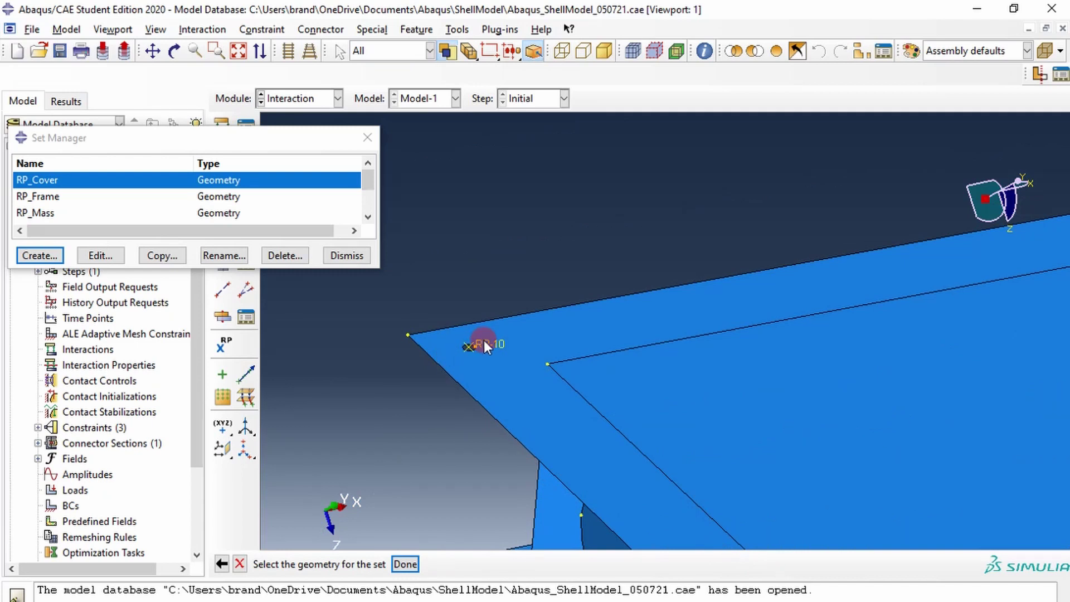
{"action": "left_click", "coordinate": [484, 343]}
{"action": "middle_click", "coordinate": [441, 339]}
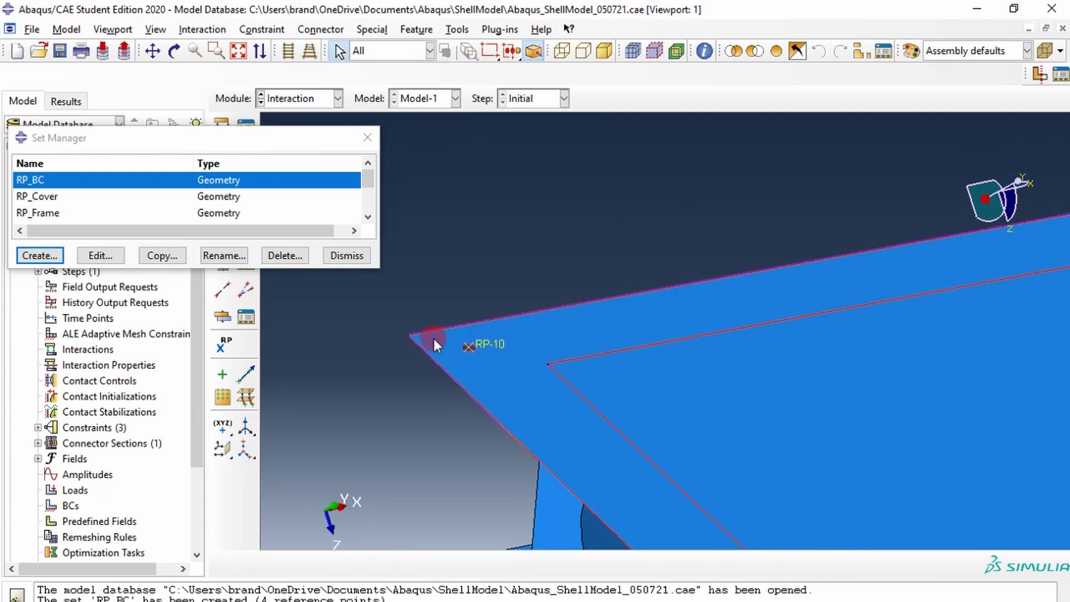
Step: Open the RP_BC set for editing, close the set list and check the selected point at the RP-10 corner hole
{"action": "left_click", "coordinate": [96, 254]}
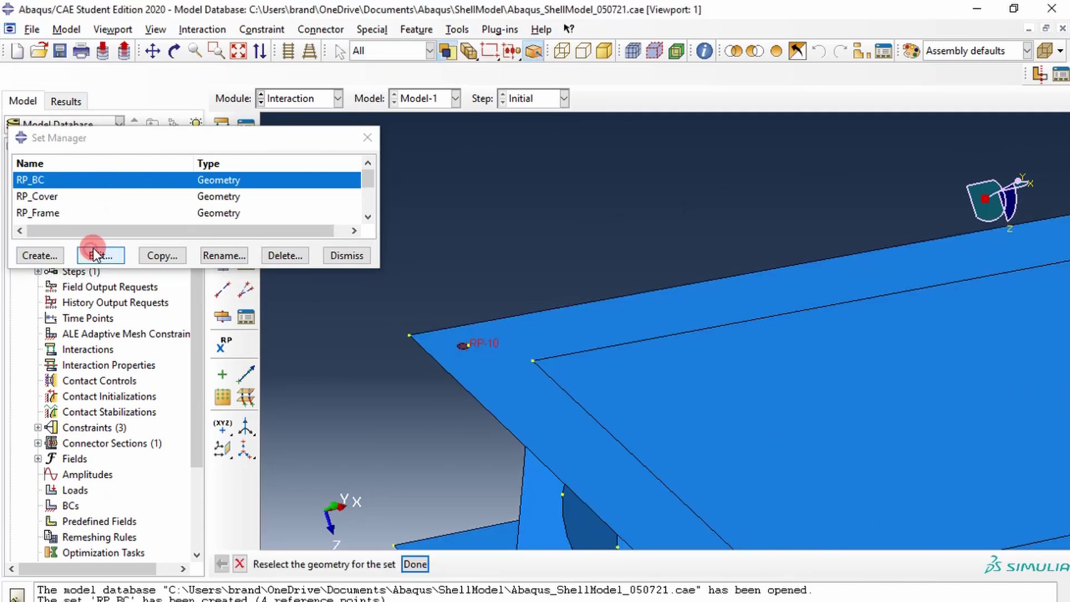
{"action": "left_click", "coordinate": [375, 173]}
{"action": "left_click", "coordinate": [368, 140]}
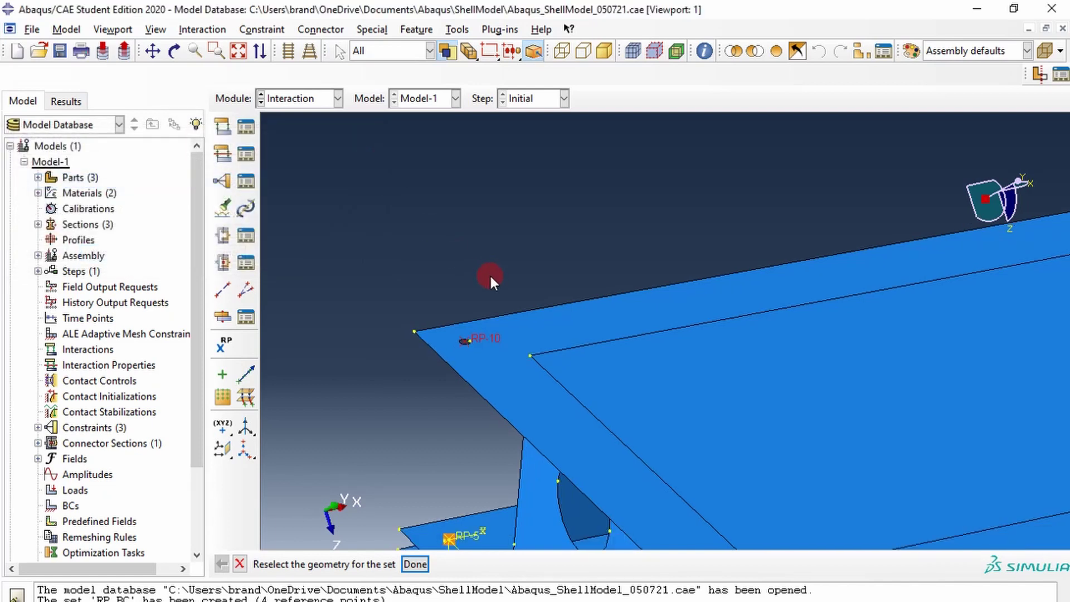
{"action": "scroll", "coordinate": [477, 334], "scroll_direction": "up", "scroll_amount": 3}
{"action": "scroll", "coordinate": [473, 338], "scroll_direction": "up", "scroll_amount": 1}
{"action": "left_click", "coordinate": [443, 355]}
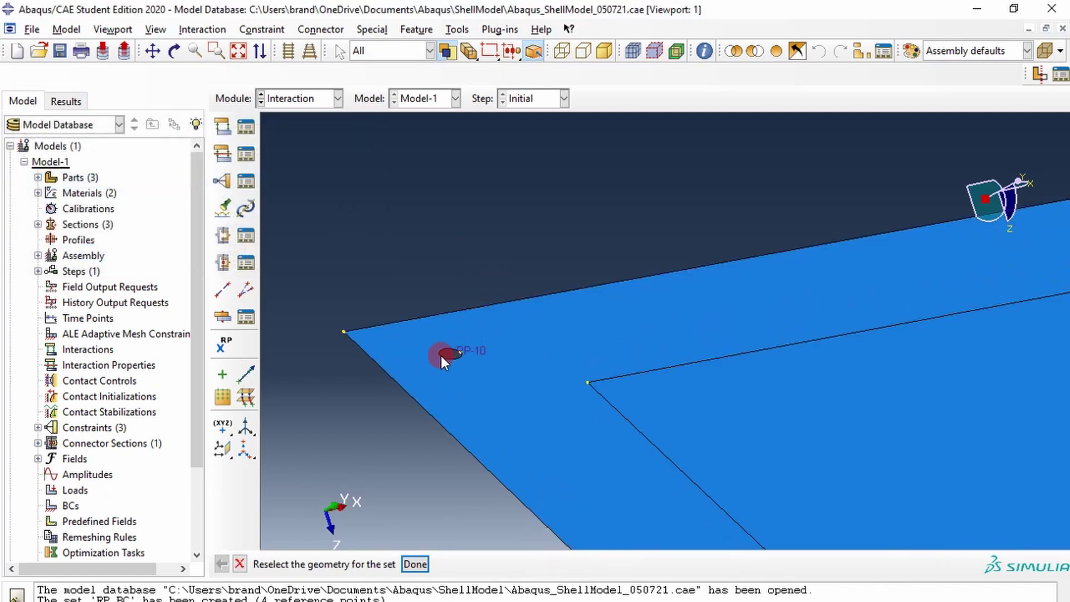
{"action": "scroll", "coordinate": [453, 354], "scroll_direction": "up", "scroll_amount": 2}
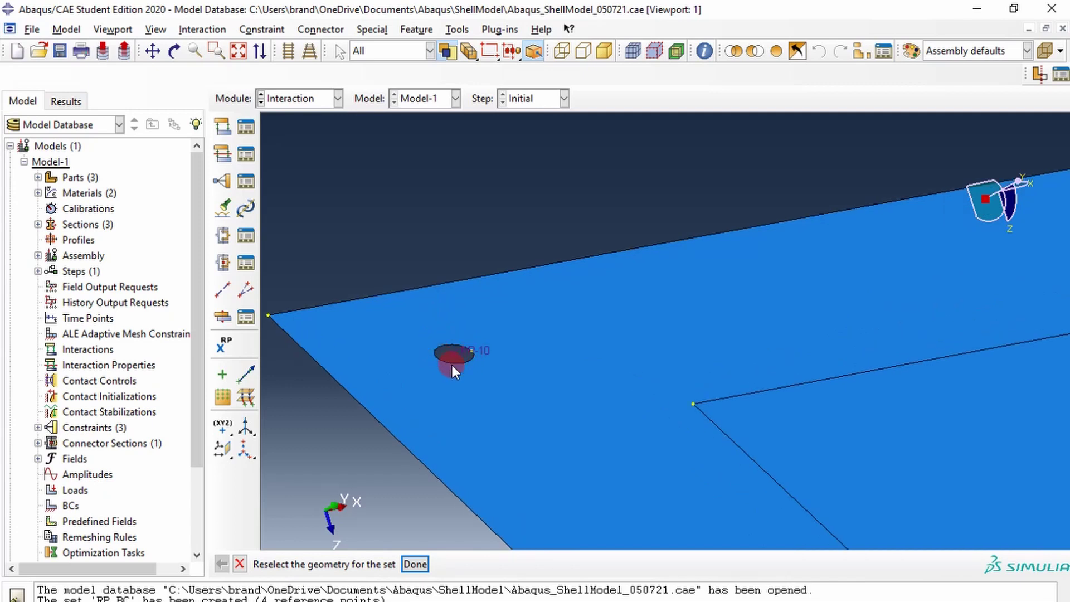
Step: Start a new geometry surface named Surface_BC and proceed to selecting its regions
{"action": "left_click", "coordinate": [456, 30]}
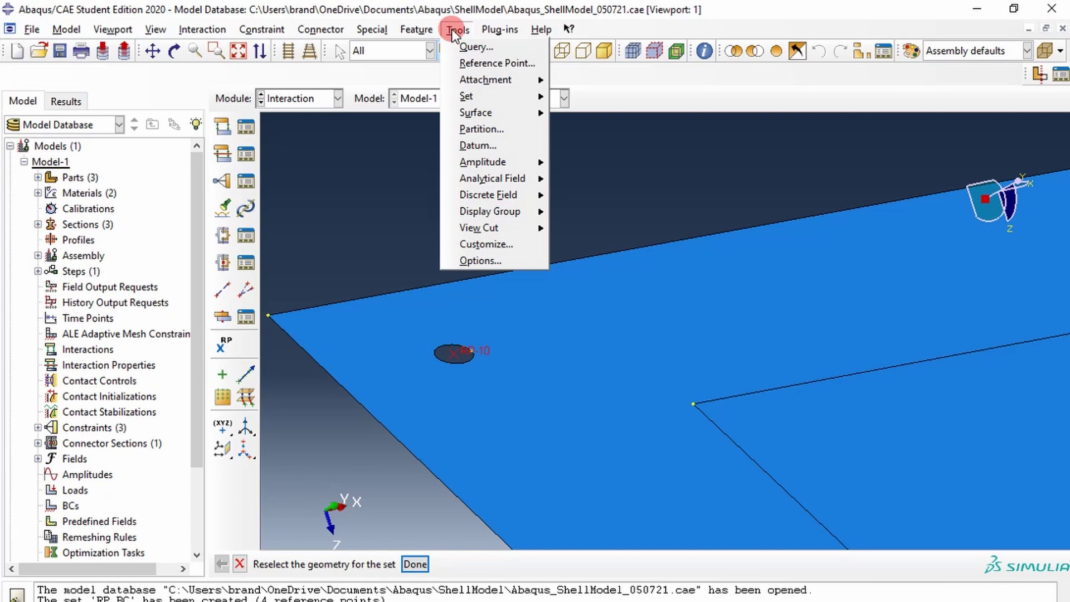
{"action": "mouse_move", "coordinate": [472, 111]}
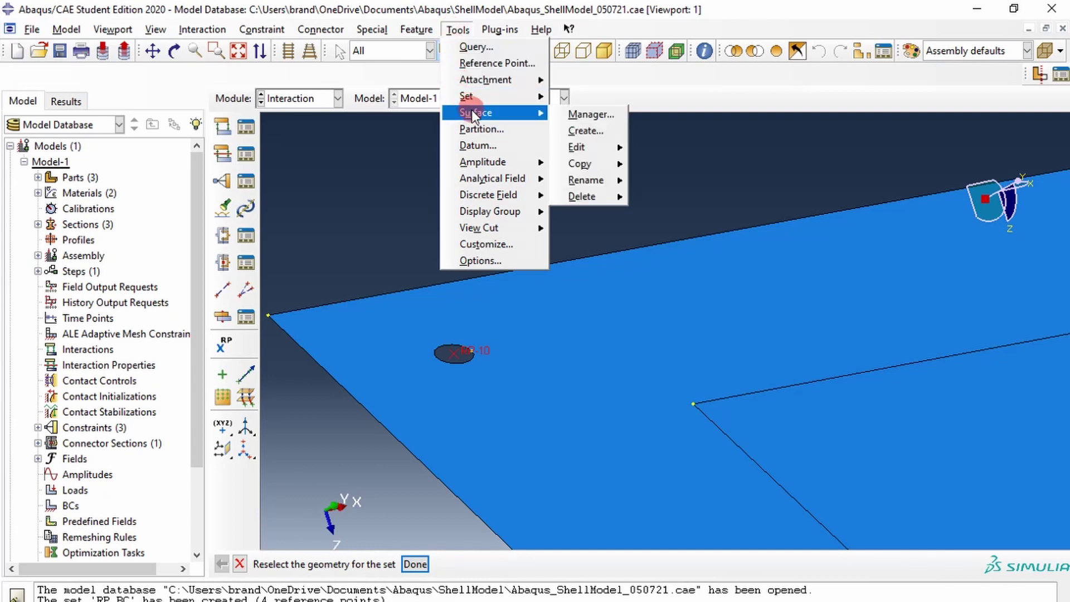
{"action": "left_click", "coordinate": [589, 129]}
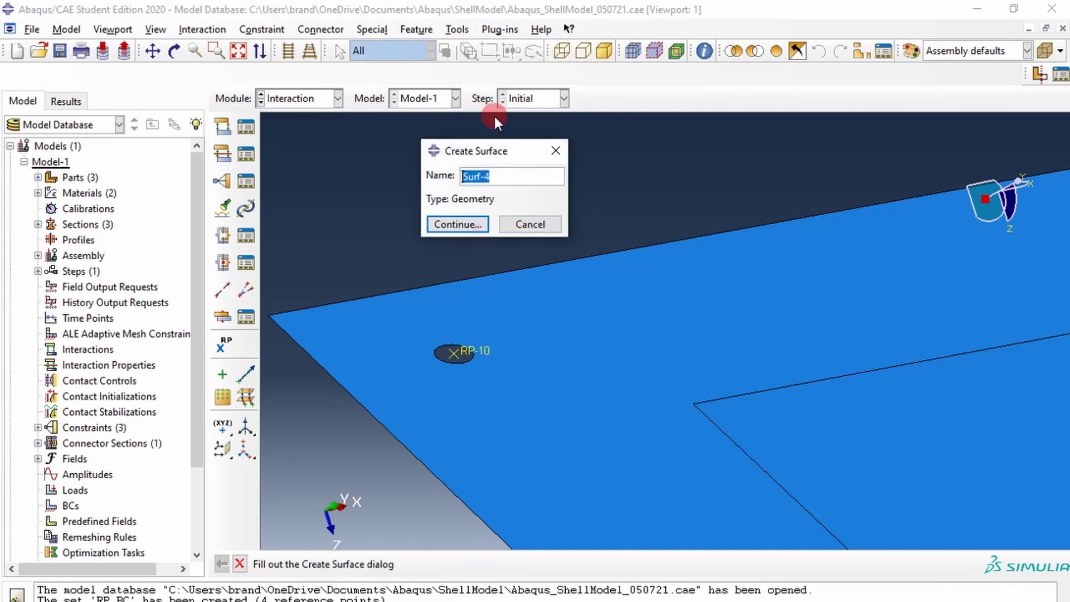
{"action": "type", "text": "Surface_BC"}
{"action": "left_click", "coordinate": [474, 223]}
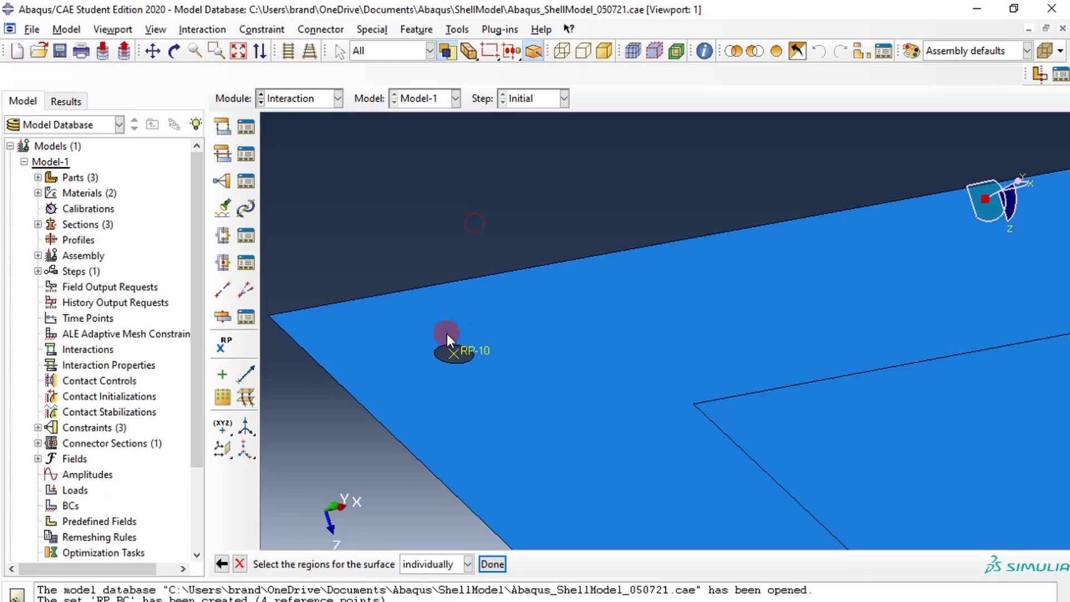
Step: Select the circular edges of the corner holes around RP-10 and RP-11 for Surface_BC
{"action": "scroll", "coordinate": [445, 337], "scroll_direction": "down", "scroll_amount": 1}
{"action": "left_click", "coordinate": [440, 348]}
{"action": "scroll", "coordinate": [439, 346], "scroll_direction": "up", "scroll_amount": 3}
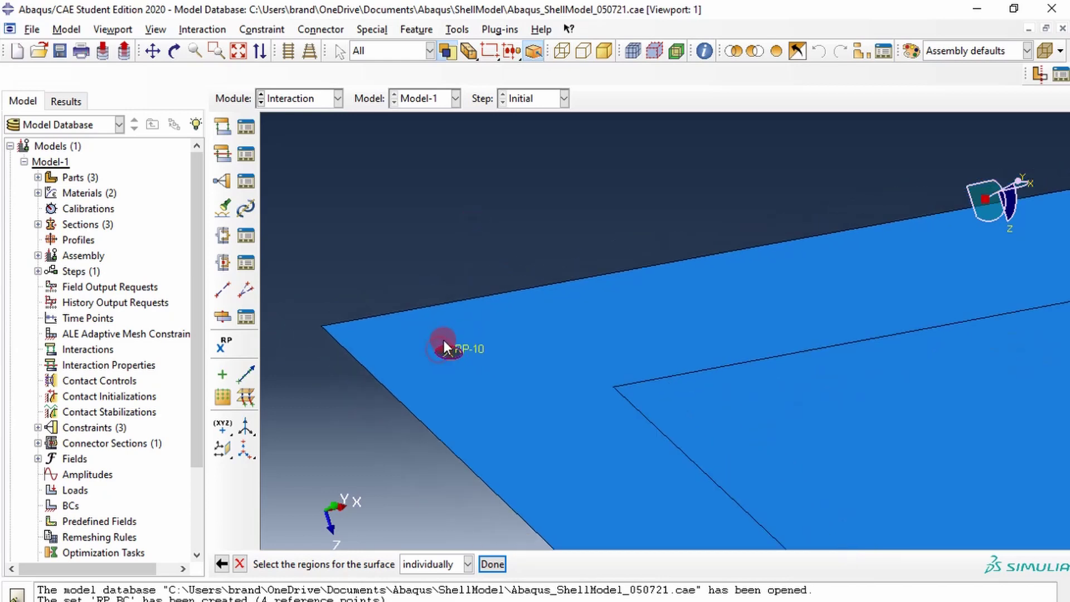
{"action": "scroll", "coordinate": [448, 337], "scroll_direction": "up", "scroll_amount": 4}
{"action": "middle_click_drag", "start_coordinate": [627, 419], "coordinate": [459, 255], "text": "ctrl+alt"}
{"action": "scroll", "coordinate": [424, 301], "scroll_direction": "down", "scroll_amount": 1}
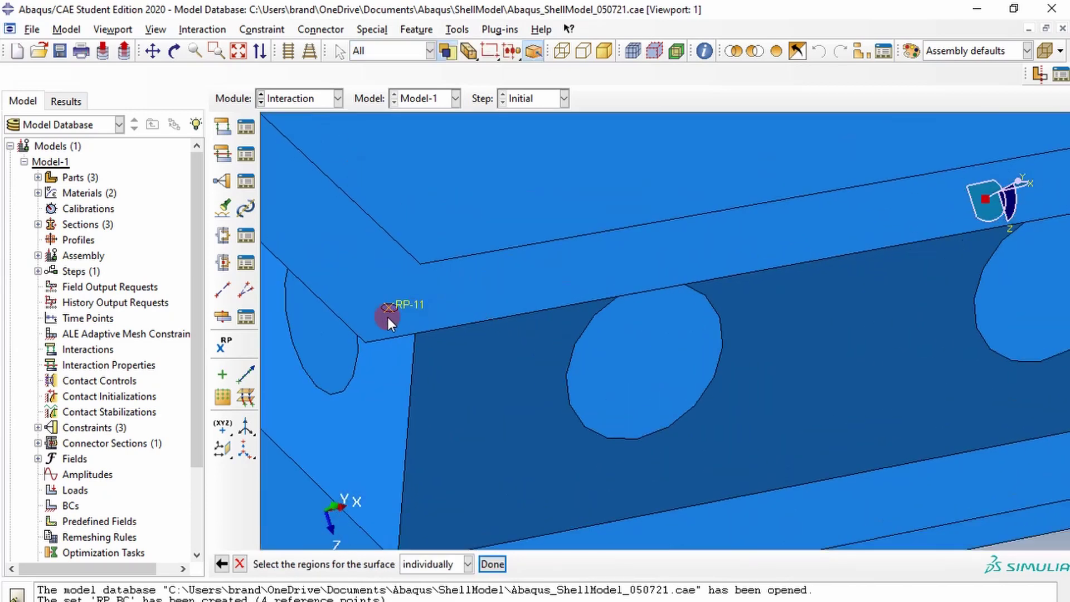
{"action": "scroll", "coordinate": [387, 317], "scroll_direction": "down", "scroll_amount": 2}
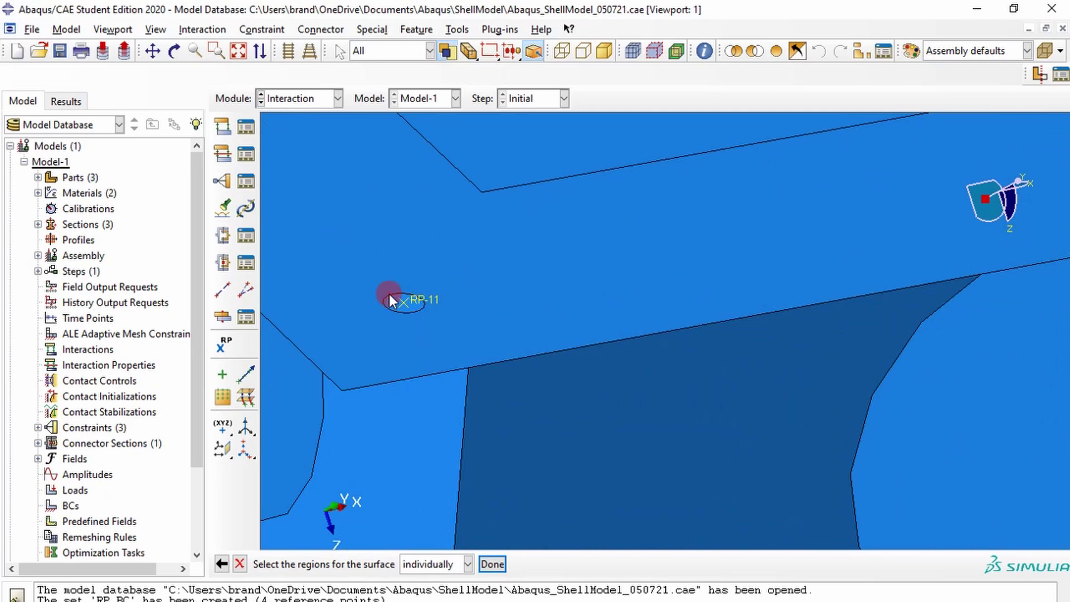
{"action": "left_click", "coordinate": [390, 296]}
Step: Add the circular edge of the corner hole around RP-12 to the Surface_BC selection
{"action": "scroll", "coordinate": [393, 290], "scroll_direction": "up", "scroll_amount": 3}
{"action": "middle_click_drag", "start_coordinate": [626, 192], "coordinate": [366, 330], "text": "ctrl+alt"}
{"action": "middle_click_drag", "start_coordinate": [939, 317], "coordinate": [266, 356], "text": "ctrl+alt"}
{"action": "middle_click_drag", "start_coordinate": [787, 207], "coordinate": [360, 420], "text": "ctrl+alt"}
{"action": "middle_click_drag", "start_coordinate": [881, 302], "coordinate": [288, 379], "text": "ctrl+alt"}
{"action": "scroll", "coordinate": [837, 304], "scroll_direction": "down", "scroll_amount": 1}
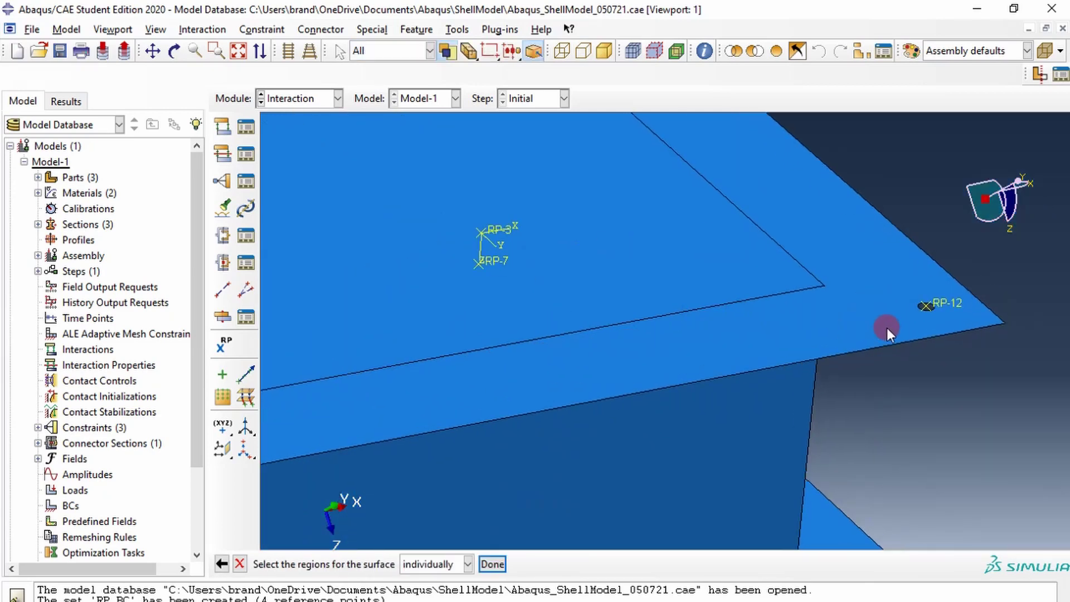
{"action": "scroll", "coordinate": [910, 330], "scroll_direction": "down", "scroll_amount": 4}
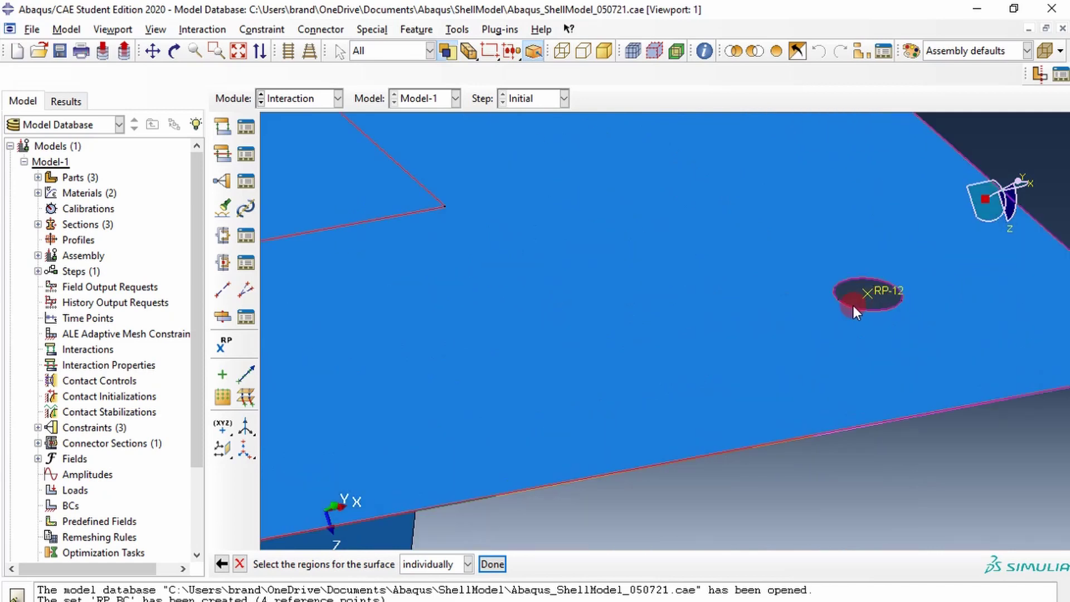
{"action": "scroll", "coordinate": [844, 279], "scroll_direction": "up", "scroll_amount": 2}
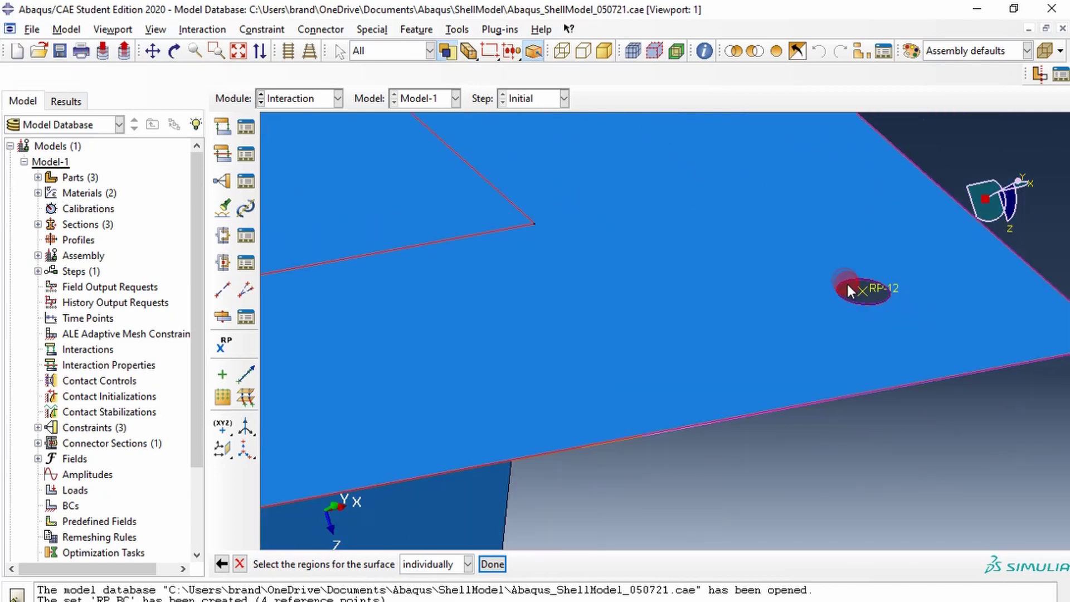
Step: Add the circular edge of the corner hole around RP-13 to the selection and finish Surface_BC
{"action": "scroll", "coordinate": [844, 285], "scroll_direction": "up", "scroll_amount": 6}
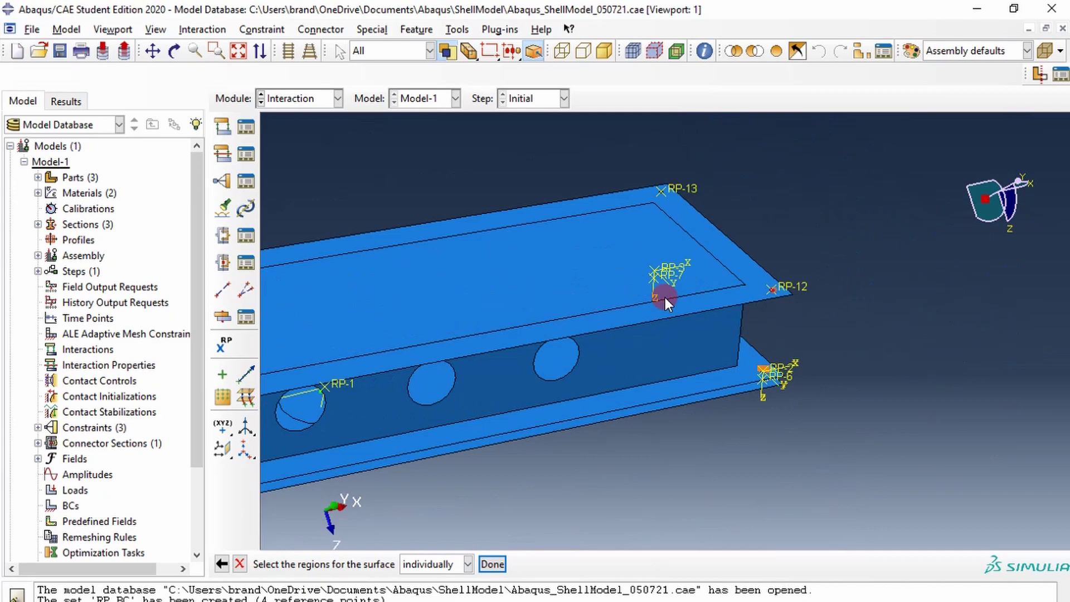
{"action": "scroll", "coordinate": [658, 206], "scroll_direction": "down", "scroll_amount": 6}
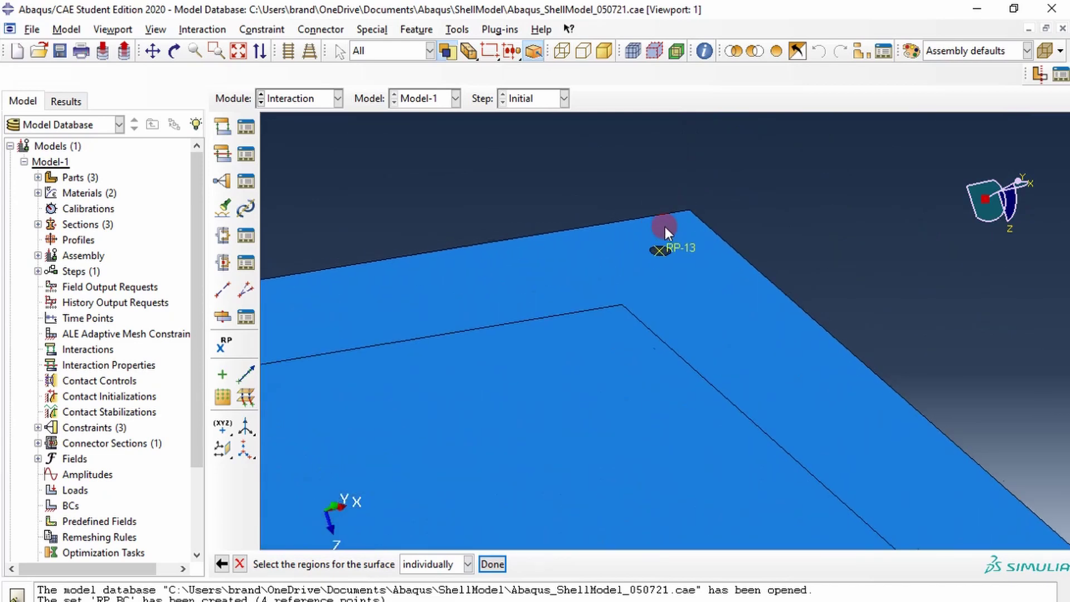
{"action": "scroll", "coordinate": [663, 234], "scroll_direction": "down", "scroll_amount": 4}
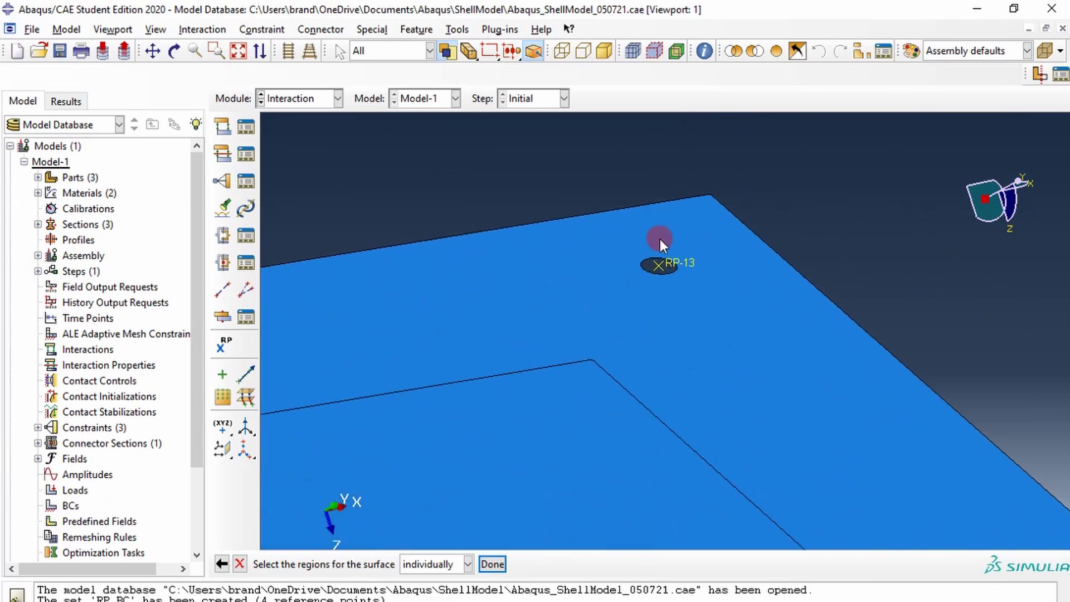
{"action": "left_click", "coordinate": [654, 269]}
{"action": "scroll", "coordinate": [656, 270], "scroll_direction": "up", "scroll_amount": 4}
{"action": "middle_click", "coordinate": [677, 266]}
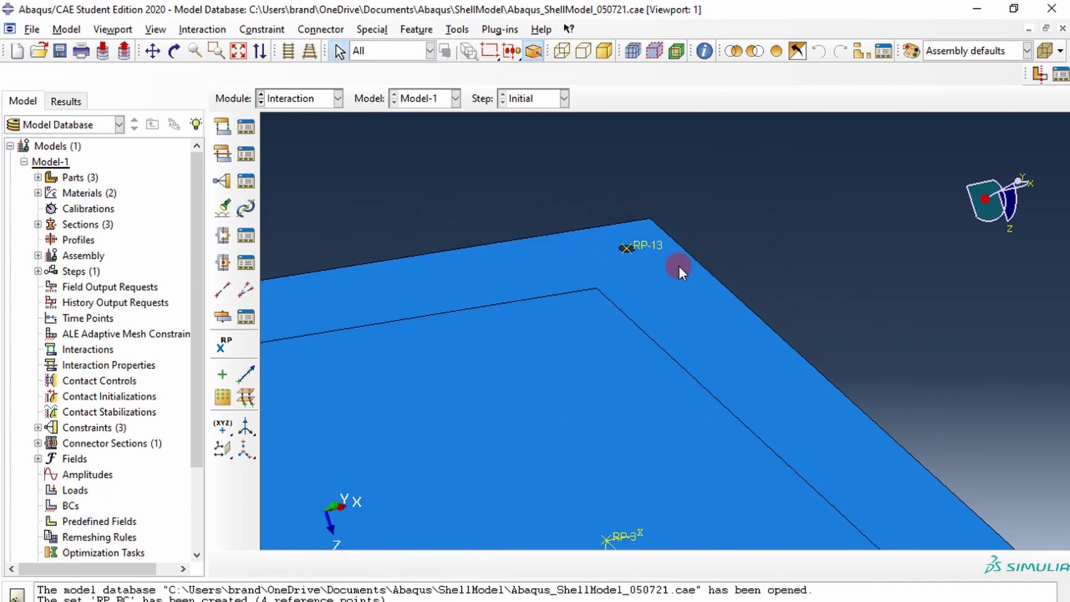
{"action": "scroll", "coordinate": [676, 267], "scroll_direction": "up", "scroll_amount": 3}
{"action": "scroll", "coordinate": [564, 297], "scroll_direction": "up", "scroll_amount": 2}
{"action": "middle_click_drag", "start_coordinate": [527, 305], "coordinate": [735, 305], "text": "ctrl+alt"}
{"action": "scroll", "coordinate": [437, 395], "scroll_direction": "up", "scroll_amount": 1}
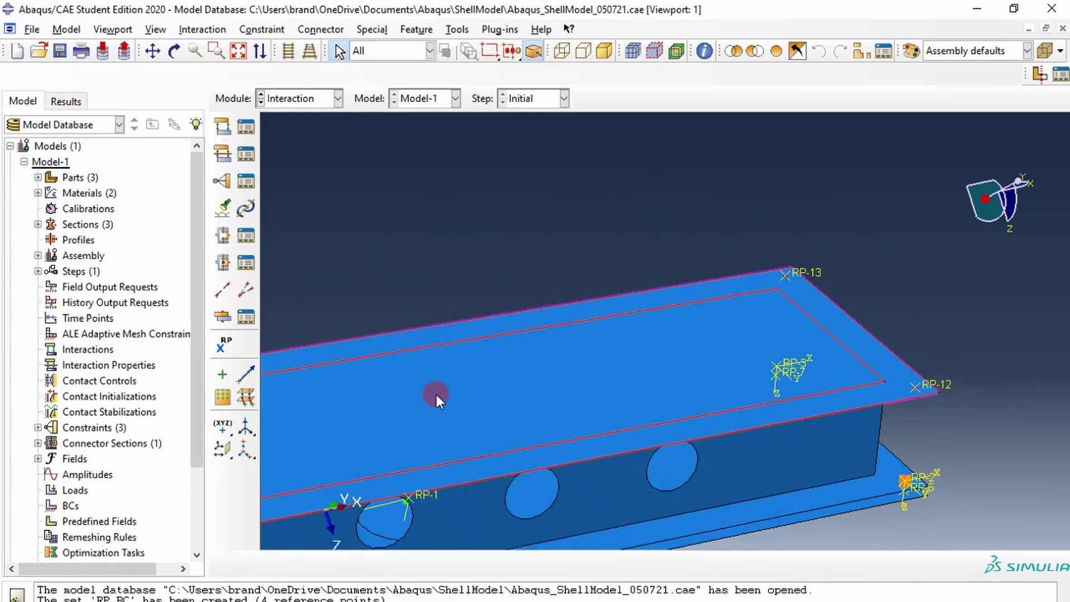
{"action": "middle_click_drag", "start_coordinate": [513, 335], "coordinate": [789, 288], "text": "ctrl+alt"}
{"action": "middle_click_drag", "start_coordinate": [440, 385], "coordinate": [513, 371], "text": "ctrl+alt"}
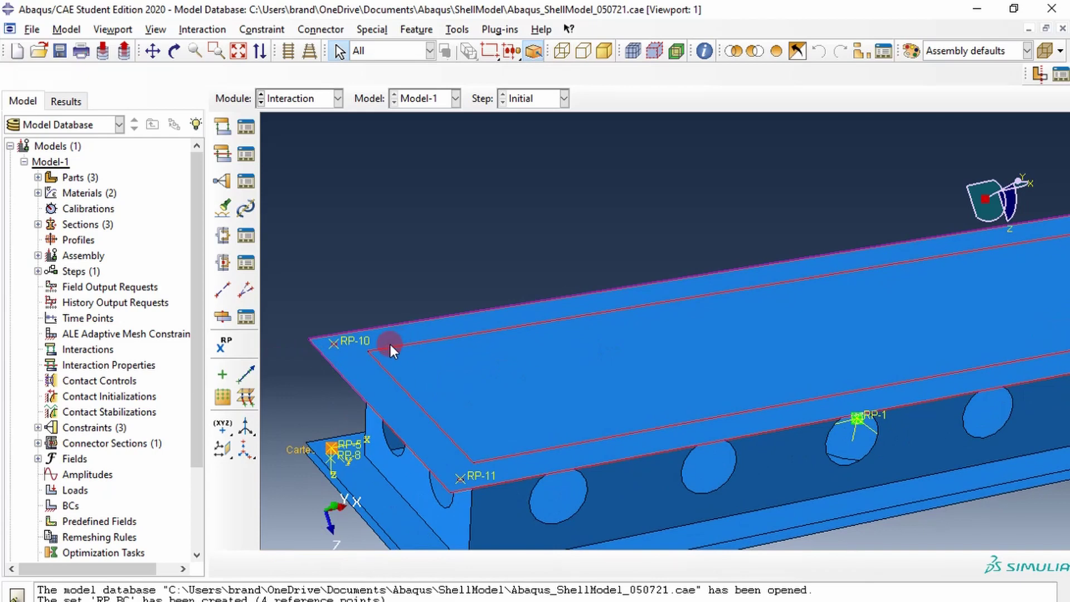
Step: Start a new constraint of type Coupling named Coupling_BC and proceed to choosing its regions
{"action": "left_click", "coordinate": [224, 143]}
{"action": "left_click", "coordinate": [257, 27]}
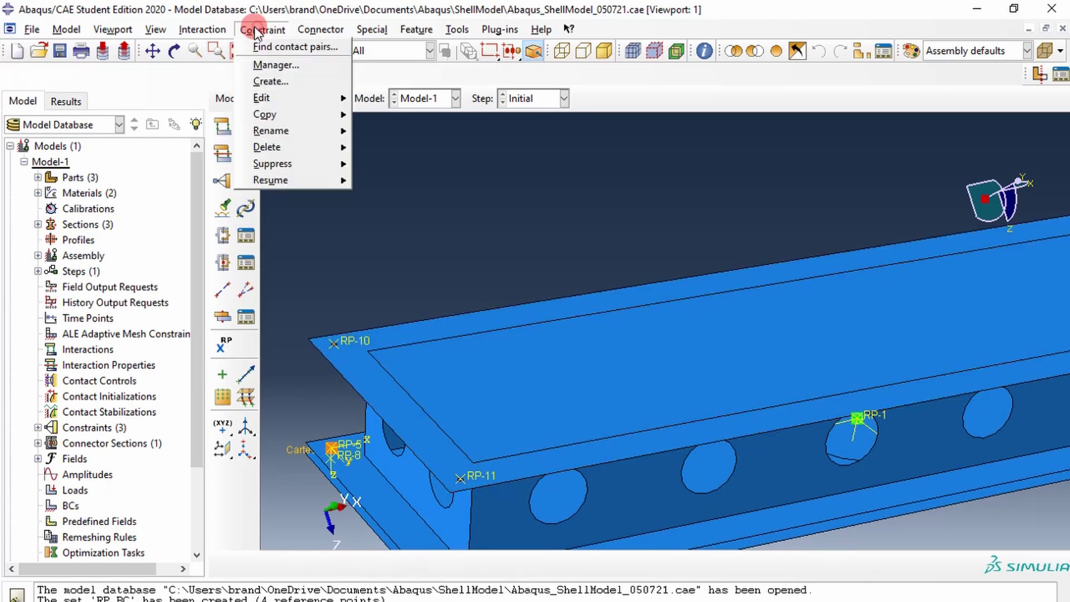
{"action": "left_click", "coordinate": [269, 83]}
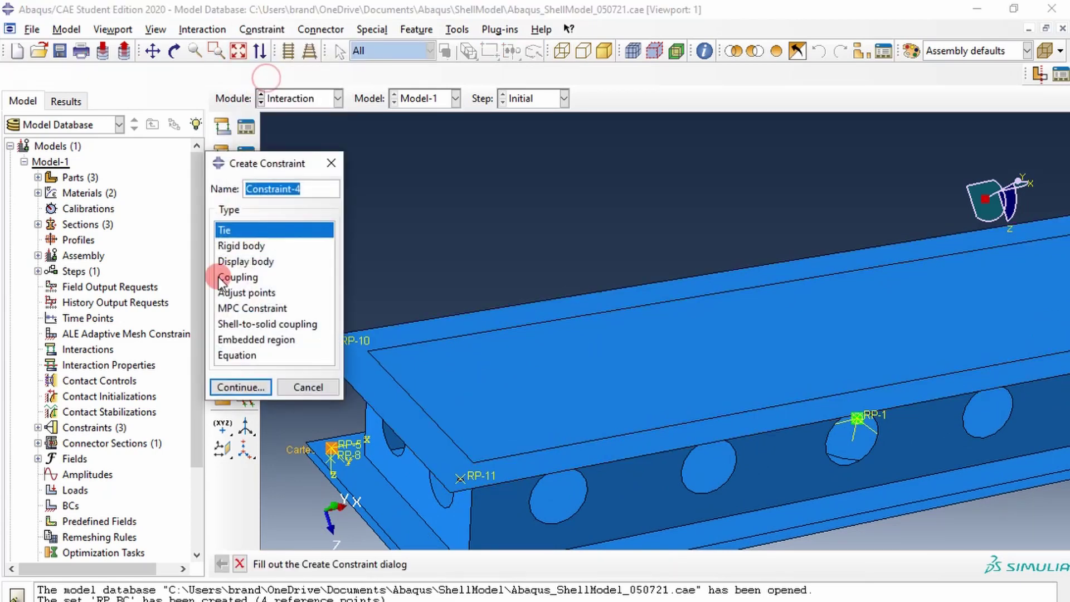
{"action": "left_click", "coordinate": [239, 277]}
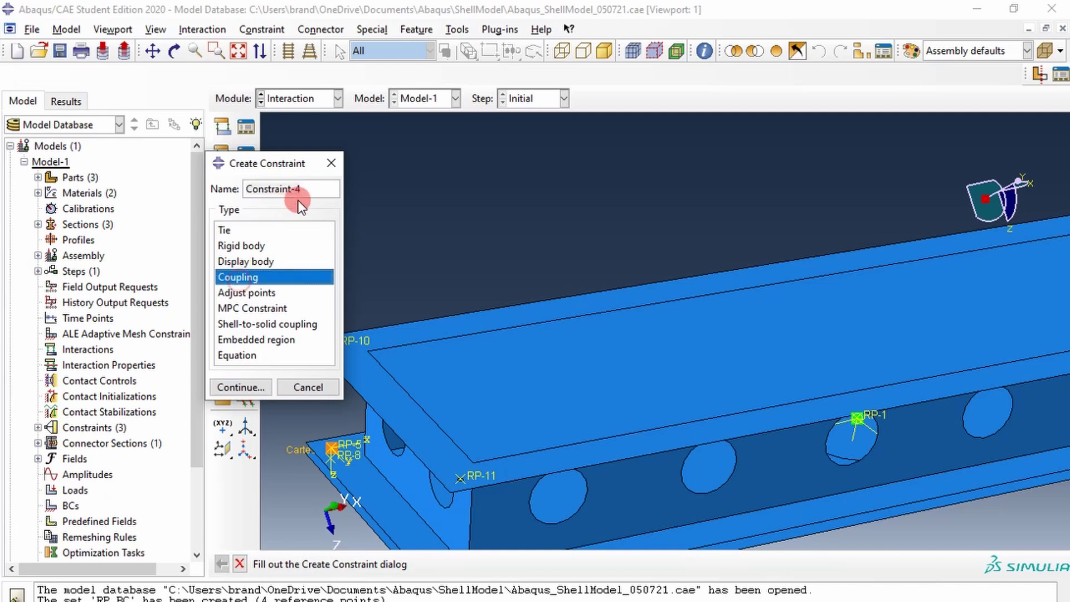
{"action": "left_click_drag", "start_coordinate": [310, 191], "coordinate": [235, 199]}
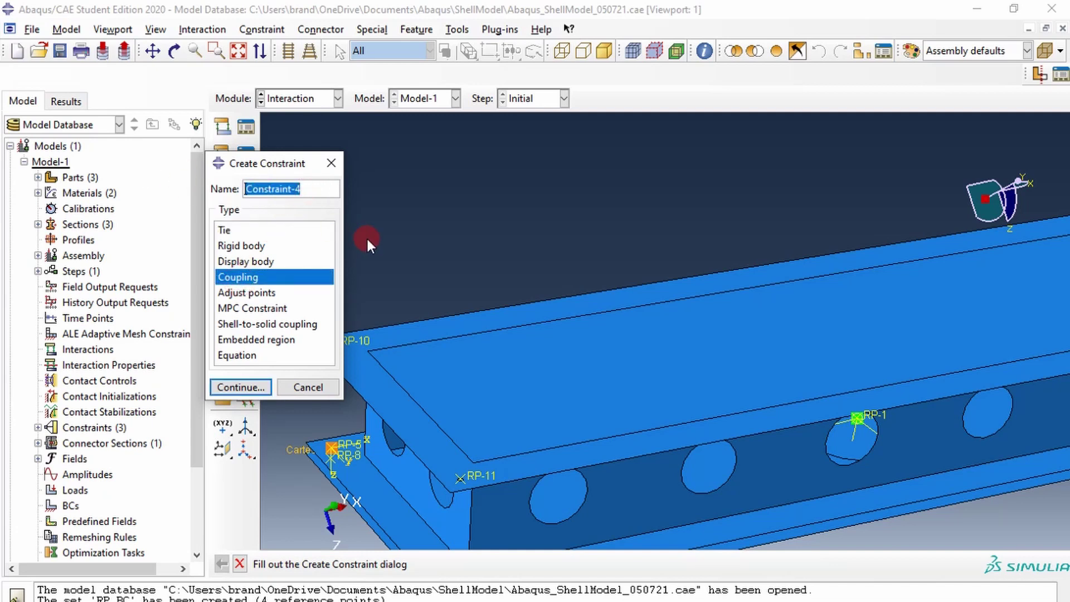
{"action": "type", "text": "Coupling"}
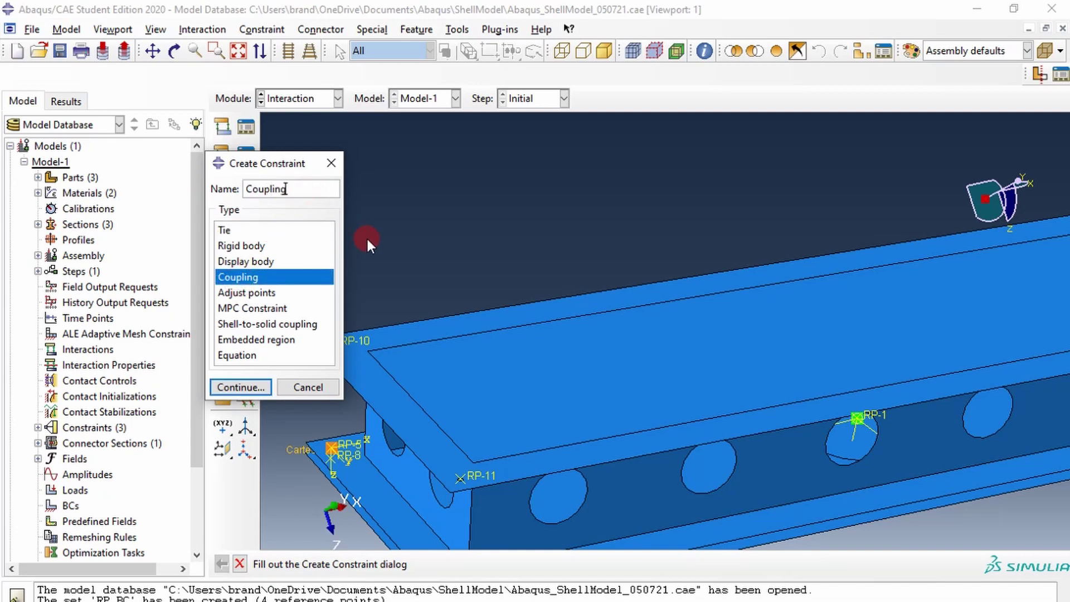
{"action": "type", "text": "_BC"}
{"action": "left_click", "coordinate": [239, 386]}
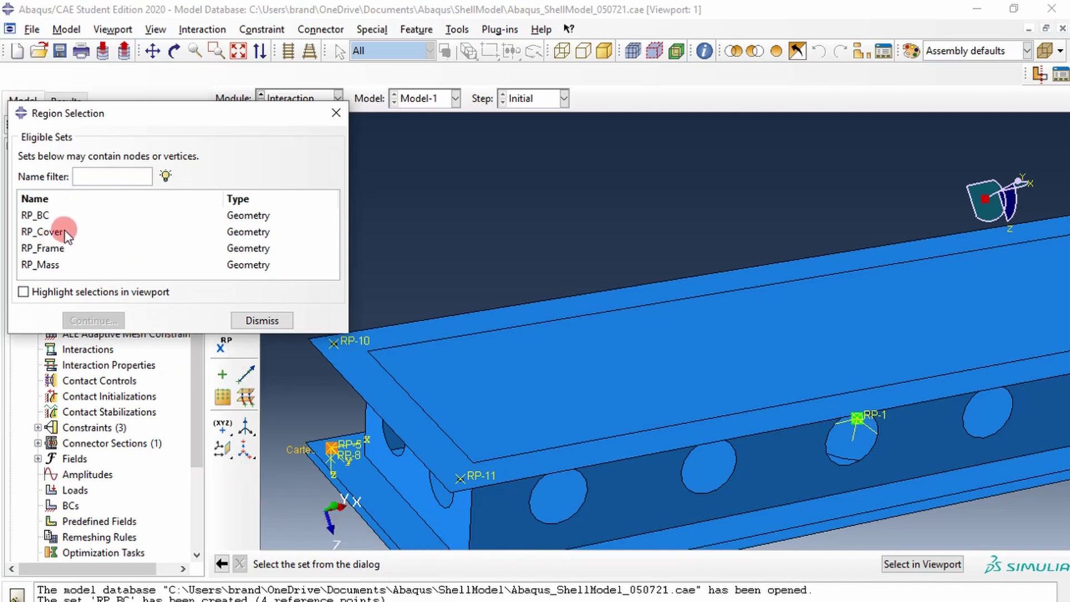
Step: Assign the RP_BC set as the coupling's control points and Surface_BC as its constrained surface
{"action": "left_click", "coordinate": [46, 217]}
{"action": "left_click", "coordinate": [91, 320]}
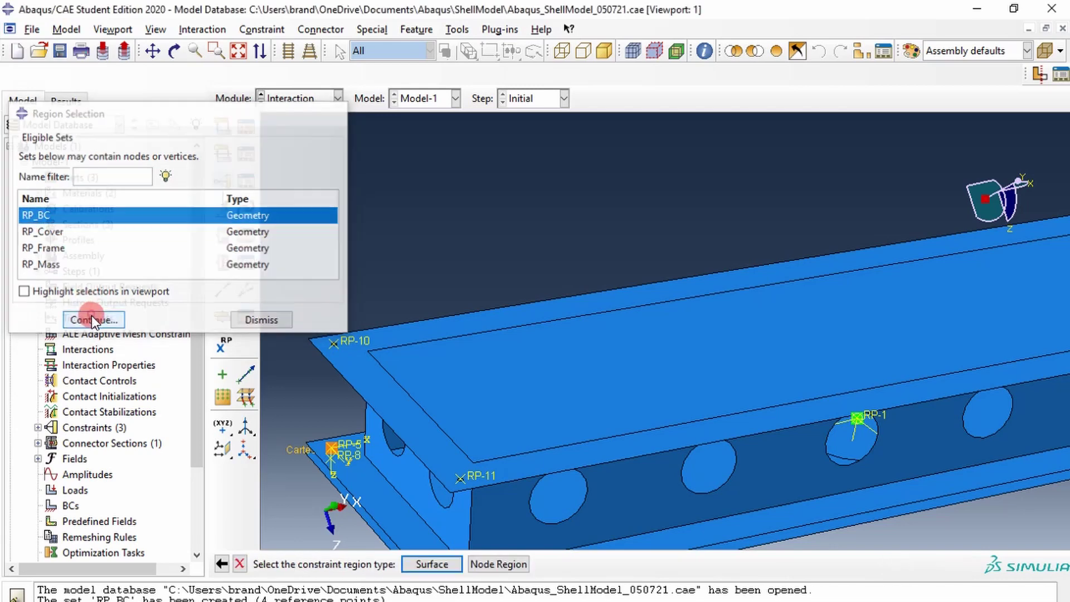
{"action": "left_click", "coordinate": [427, 564]}
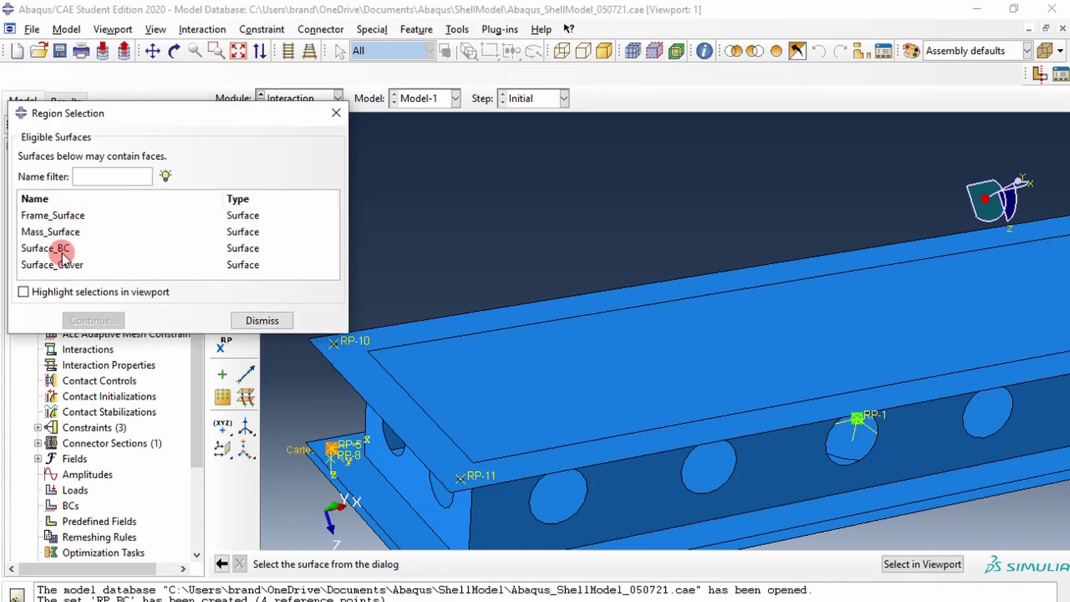
{"action": "left_click", "coordinate": [60, 248]}
{"action": "left_click", "coordinate": [106, 321]}
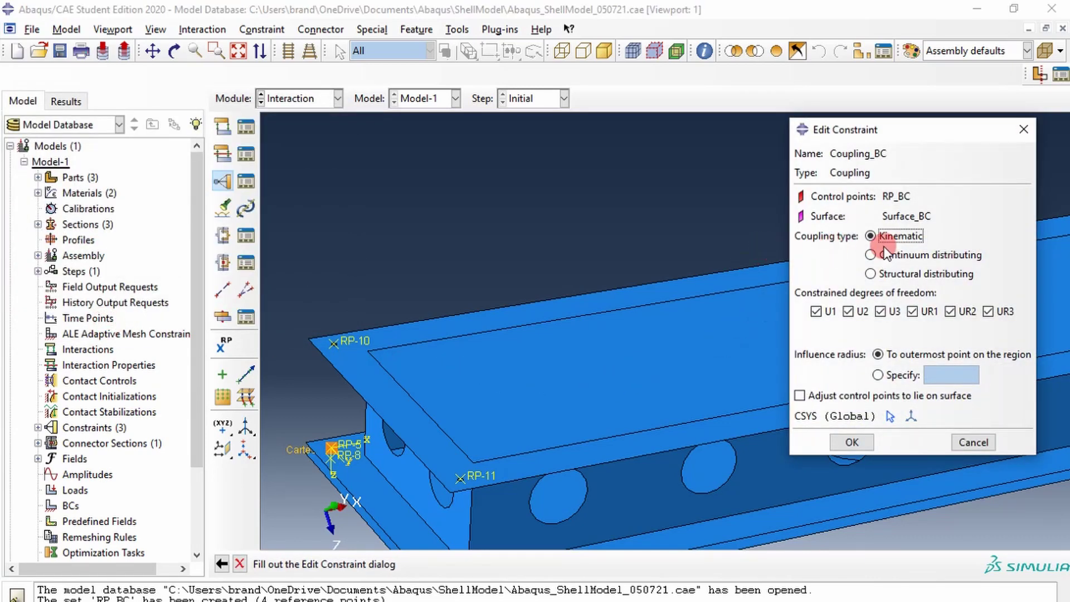
Step: Set Coupling_BC to continuum distributing with a specified influence radius of .5 and create the constraint
{"action": "left_click", "coordinate": [871, 255]}
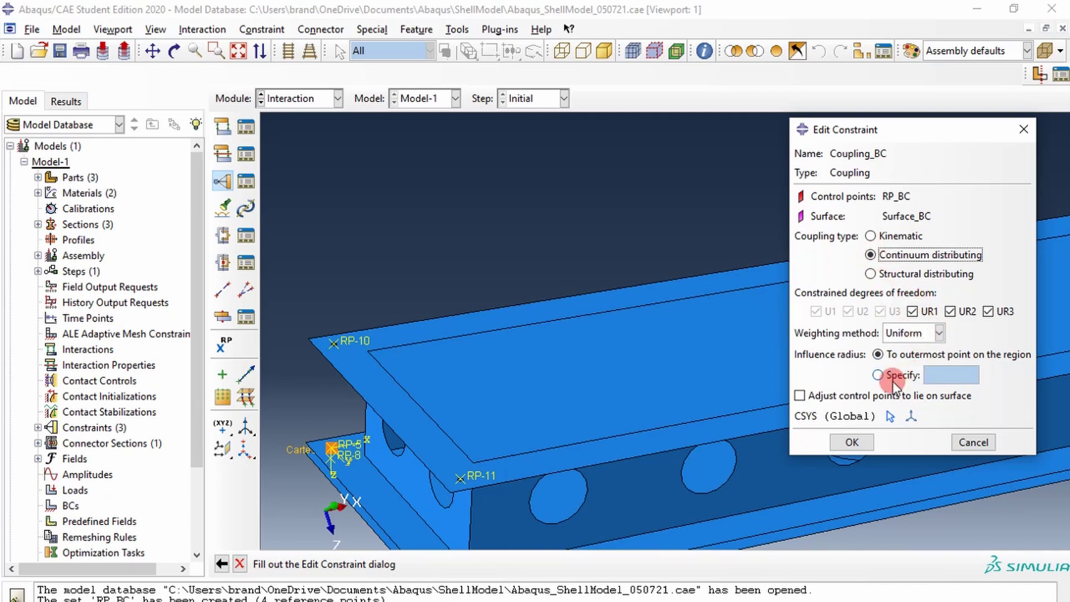
{"action": "left_click", "coordinate": [878, 375]}
{"action": "left_click", "coordinate": [956, 375]}
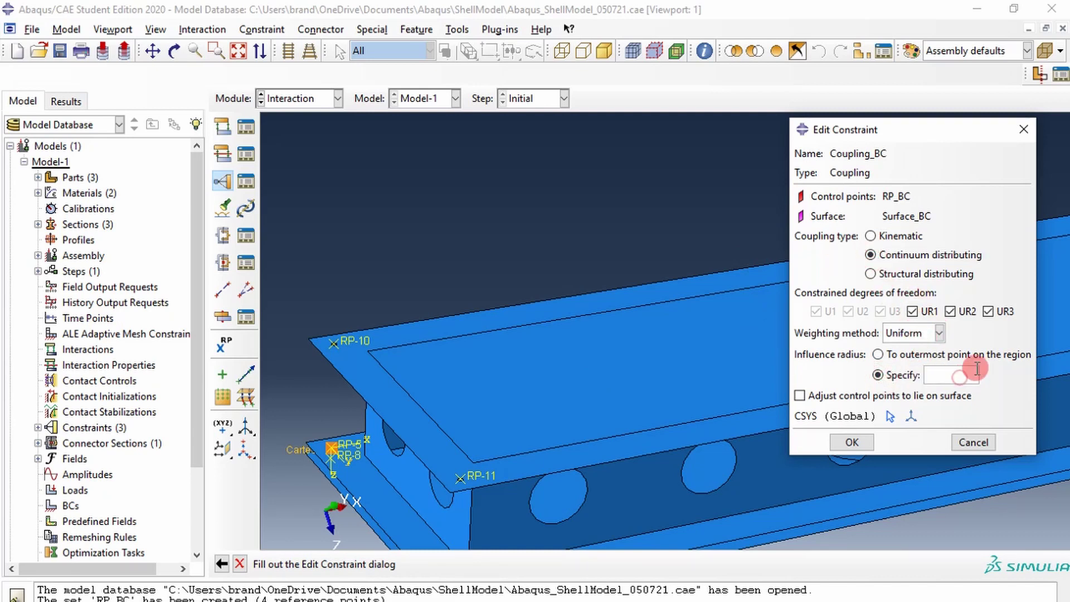
{"action": "type", "text": ".5"}
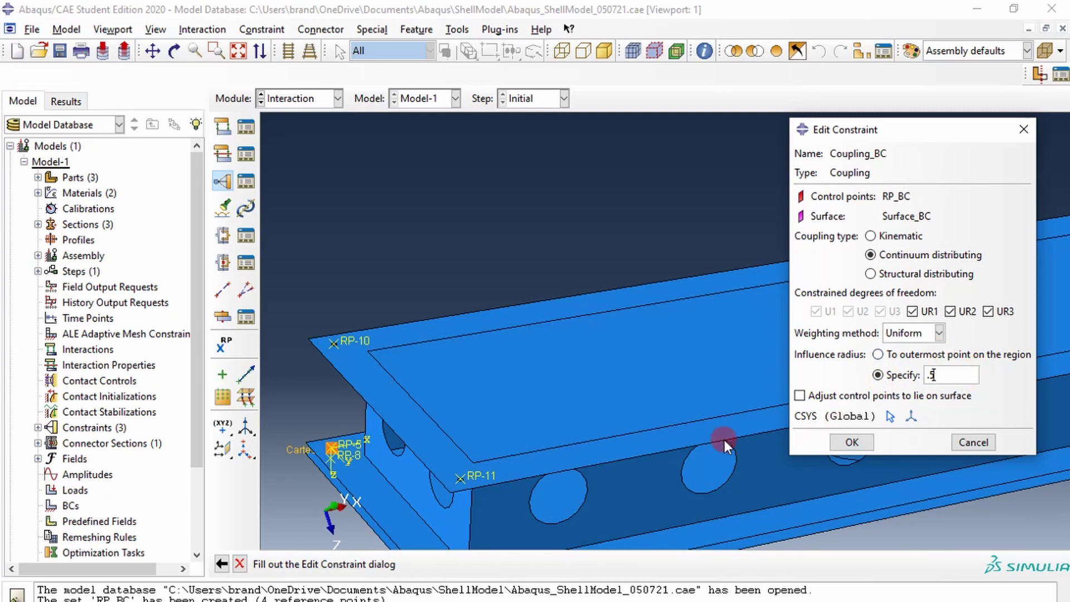
{"action": "left_click_drag", "start_coordinate": [875, 130], "coordinate": [754, 133]}
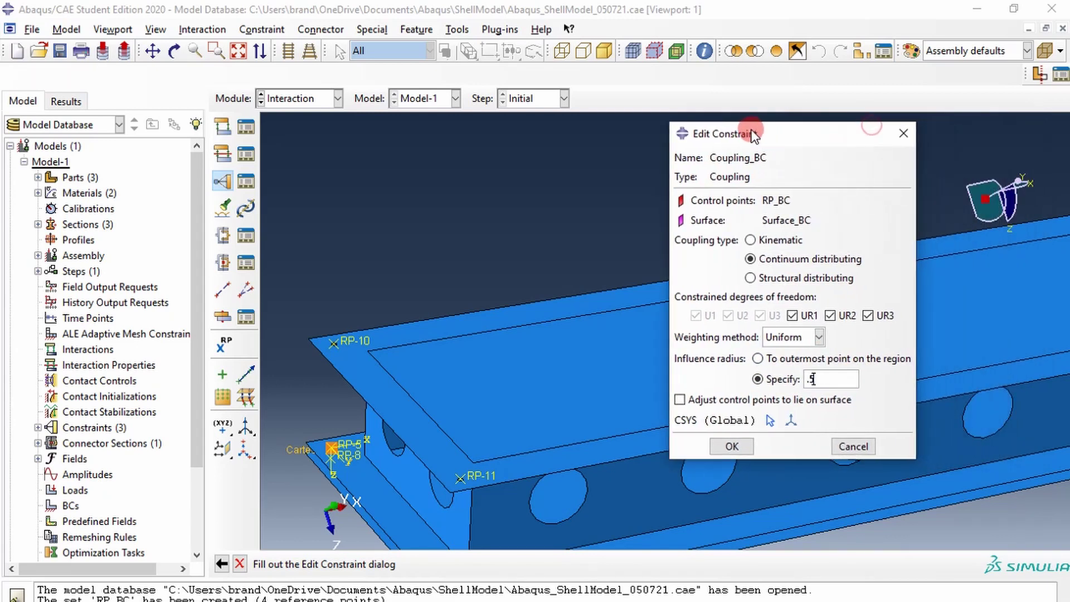
{"action": "left_click", "coordinate": [760, 385]}
{"action": "scroll", "coordinate": [476, 499], "scroll_direction": "down", "scroll_amount": 4}
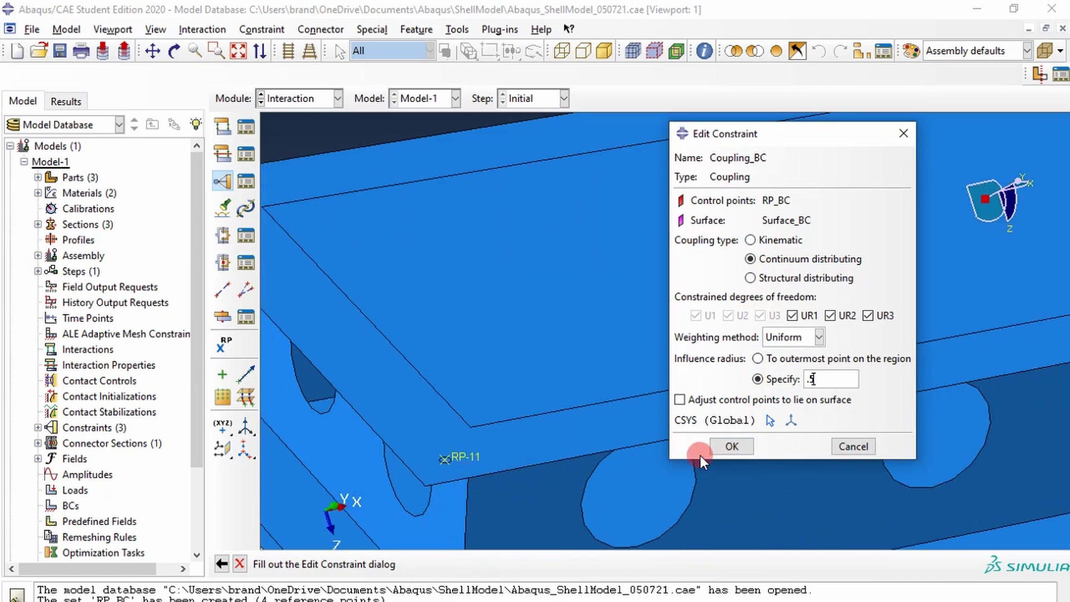
{"action": "left_click", "coordinate": [730, 446]}
Step: Check the new coupling at the RP-11 corner hole and switch to the Load module
{"action": "scroll", "coordinate": [446, 461], "scroll_direction": "up", "scroll_amount": 5}
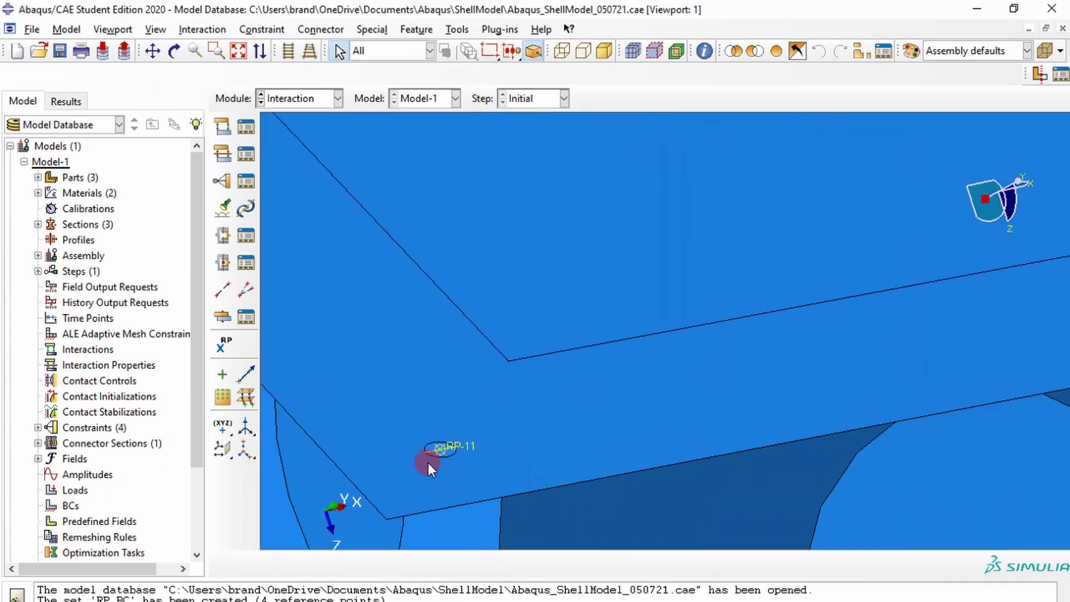
{"action": "scroll", "coordinate": [441, 451], "scroll_direction": "down", "scroll_amount": 4}
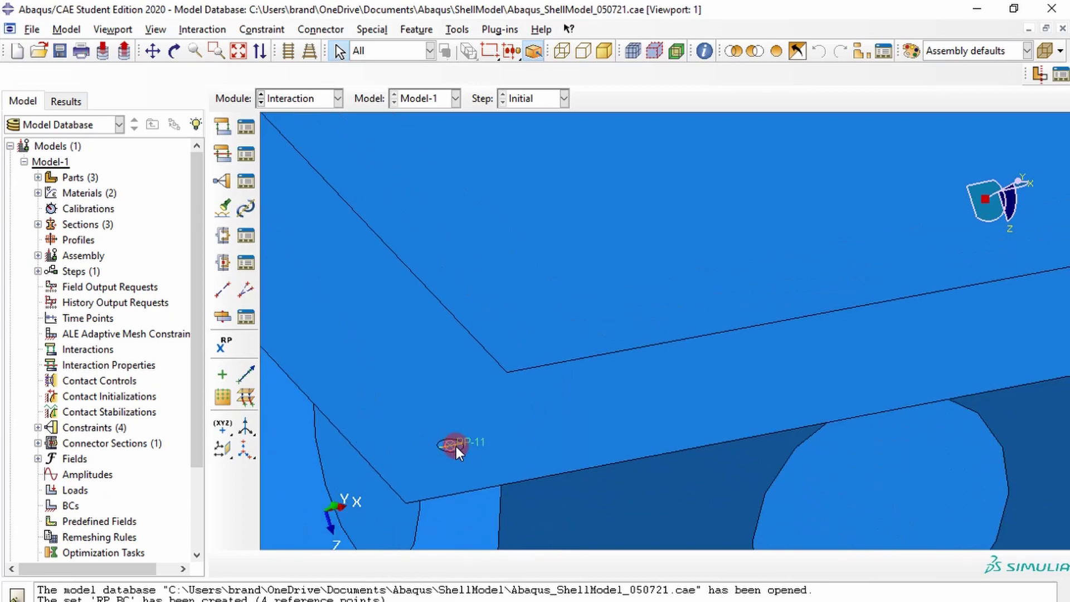
{"action": "scroll", "coordinate": [454, 447], "scroll_direction": "down", "scroll_amount": 2}
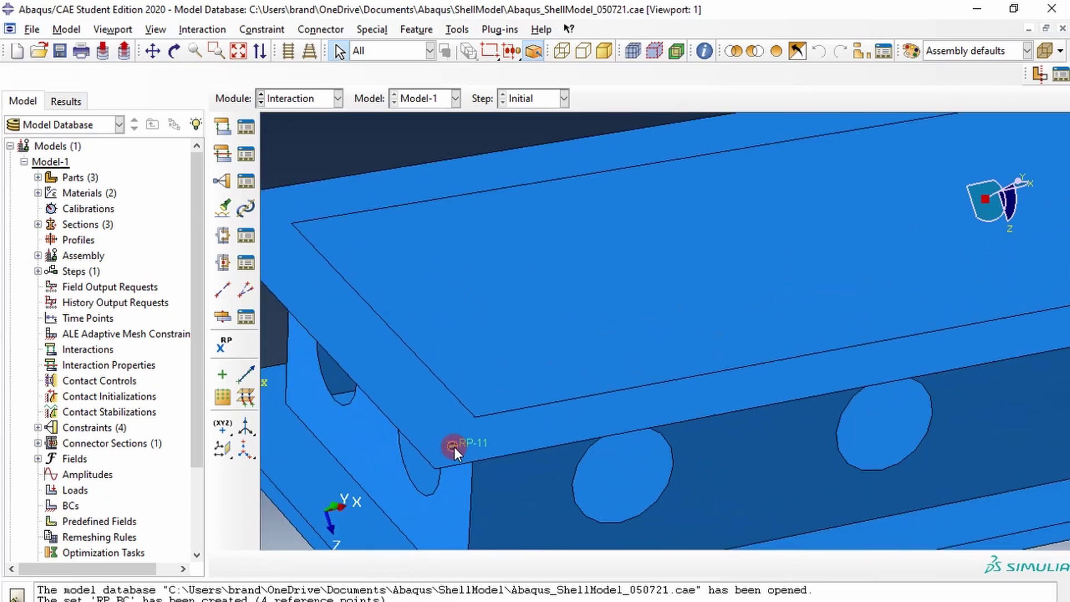
{"action": "left_click", "coordinate": [339, 98]}
{"action": "left_click", "coordinate": [297, 196]}
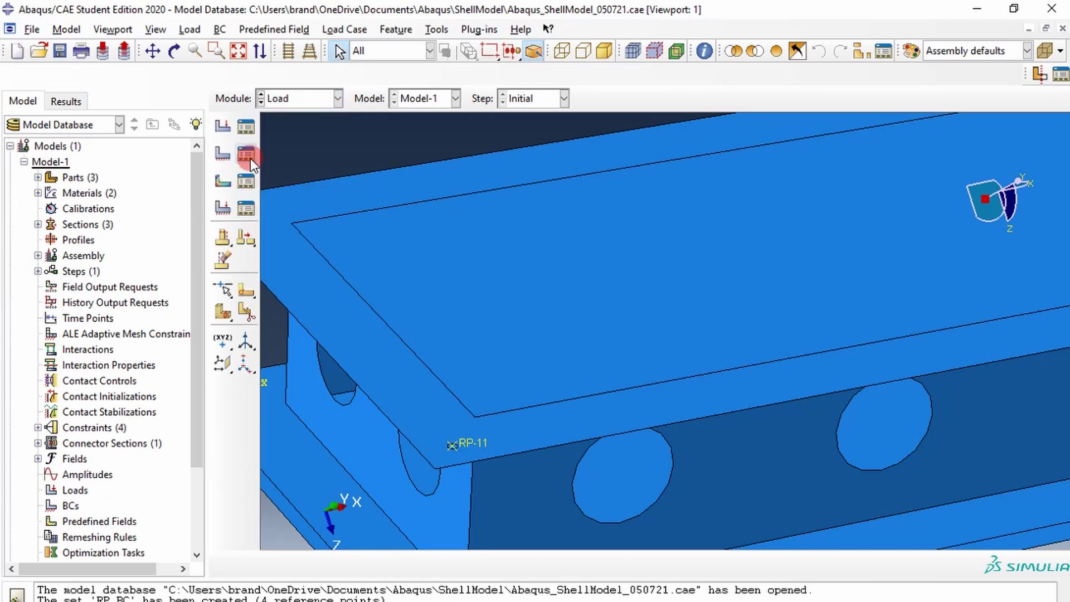
Step: Start a mechanical Displacement/Rotation boundary condition named BC in the Initial step and proceed to its region selection
{"action": "left_click", "coordinate": [223, 155]}
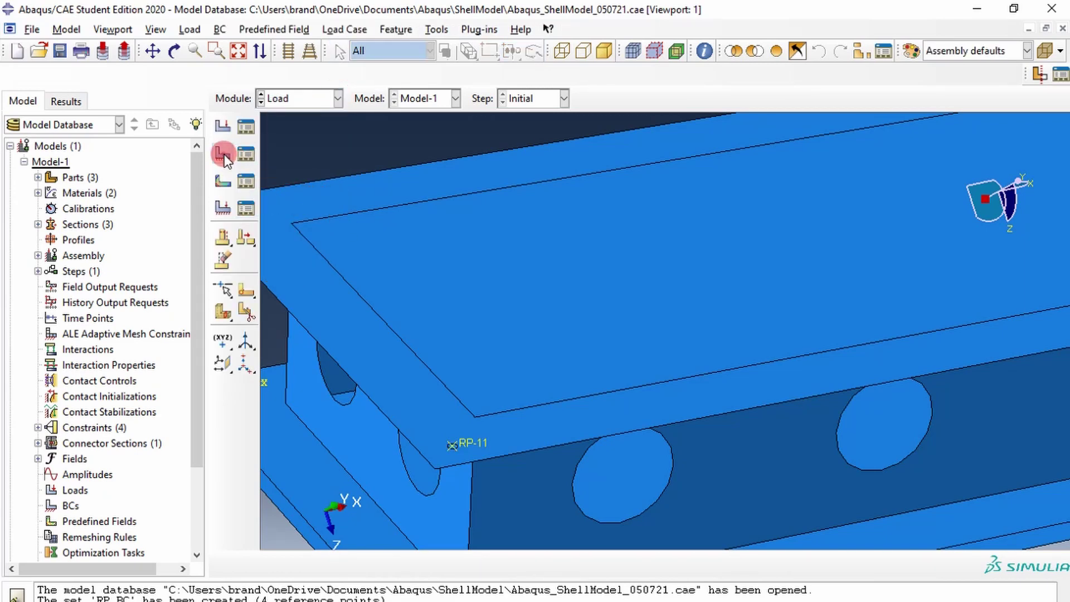
{"action": "left_click_drag", "start_coordinate": [192, 190], "coordinate": [575, 170]}
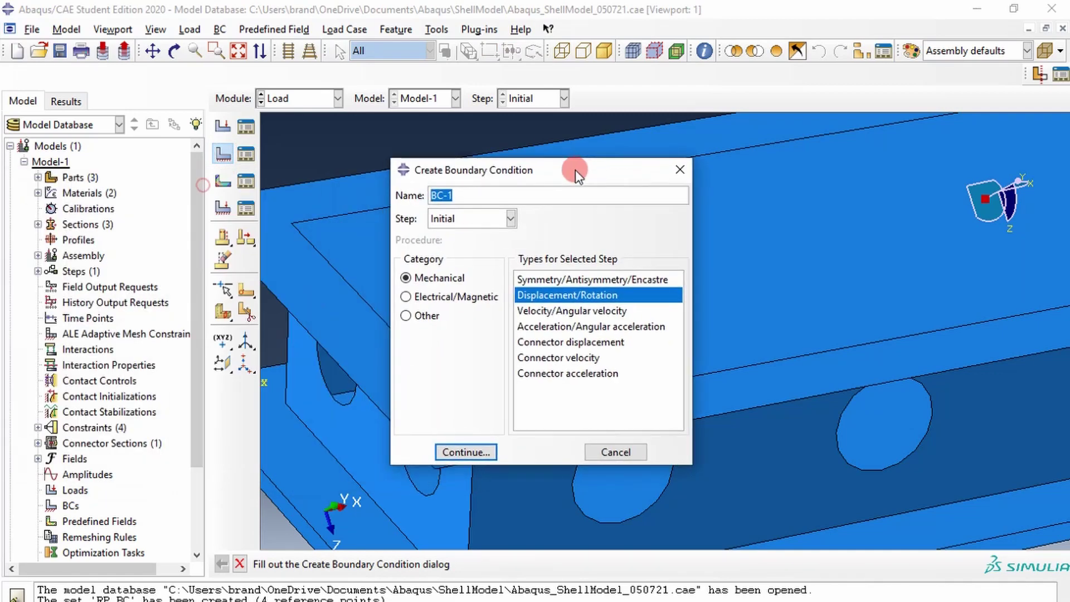
{"action": "left_click", "coordinate": [511, 193]}
{"action": "key", "text": "BackSpace"}
{"action": "key", "text": "BackSpace"}
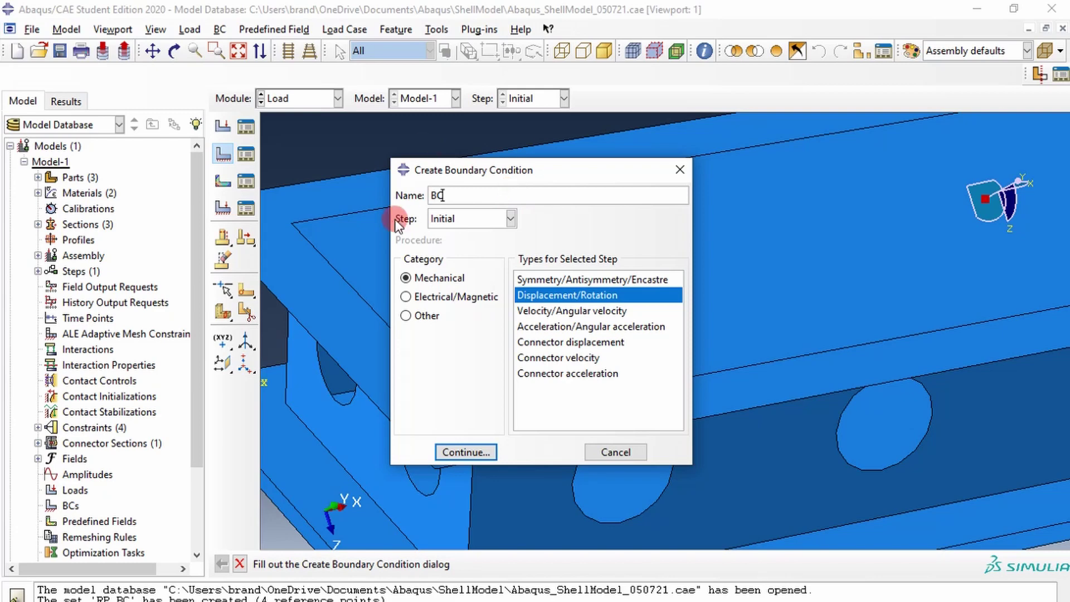
{"action": "left_click", "coordinate": [441, 197]}
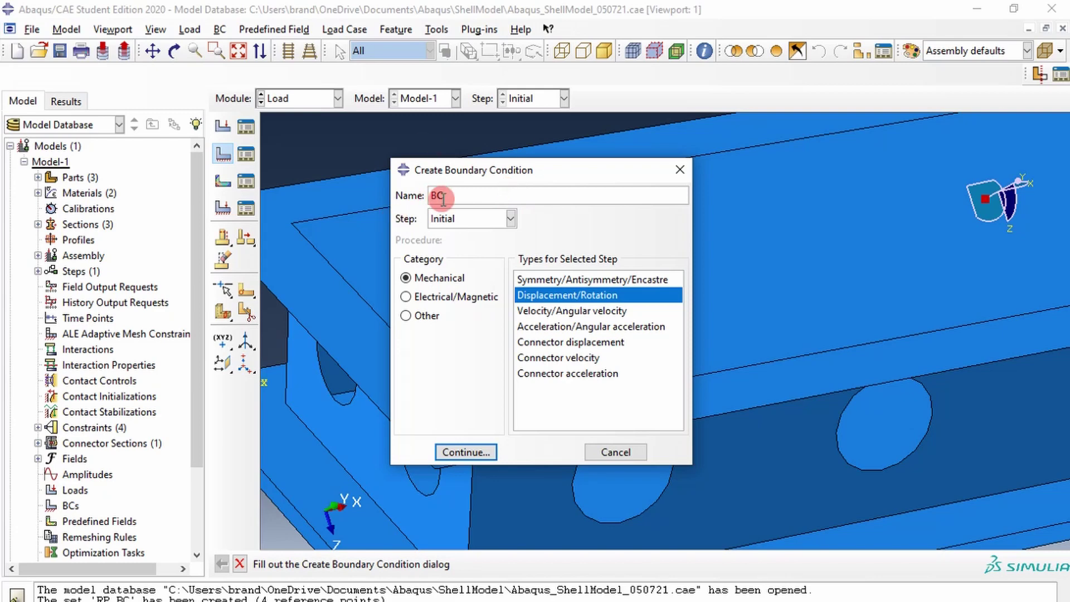
{"action": "left_click", "coordinate": [563, 280]}
{"action": "left_click", "coordinate": [562, 299]}
{"action": "left_click", "coordinate": [466, 451]}
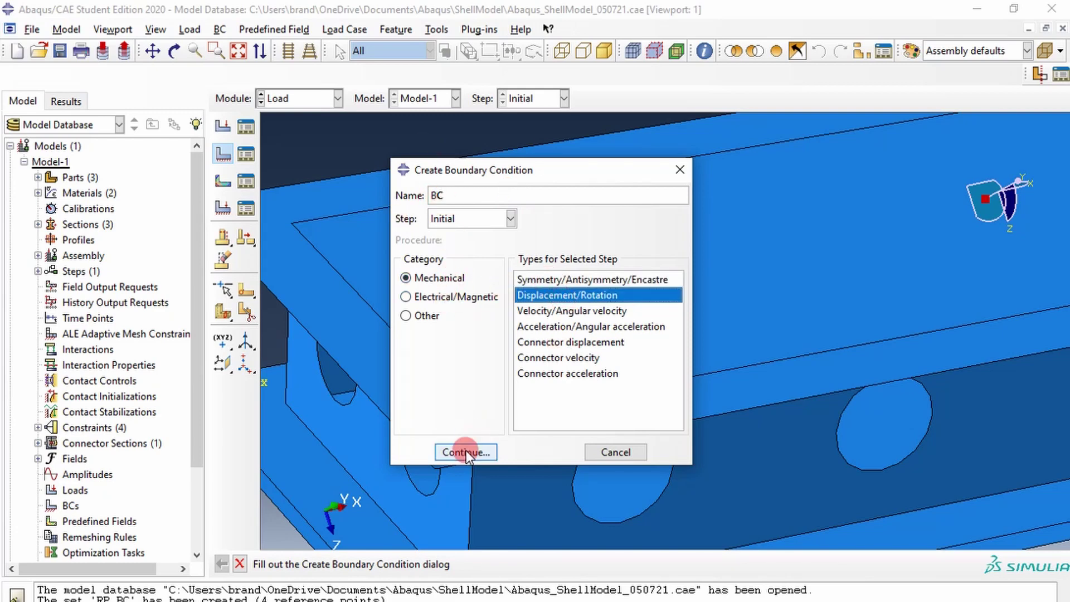
Step: Choose the RP_BC set from the eligible sets as the region of the displacement/rotation boundary condition
{"action": "left_click", "coordinate": [162, 291]}
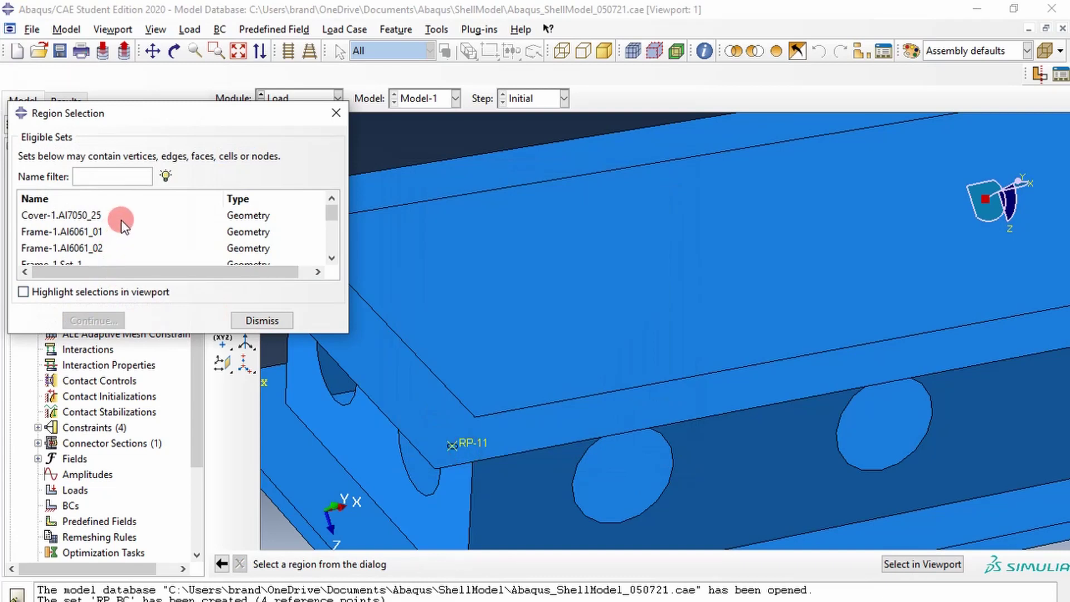
{"action": "scroll", "coordinate": [119, 224], "scroll_direction": "down", "scroll_amount": 3}
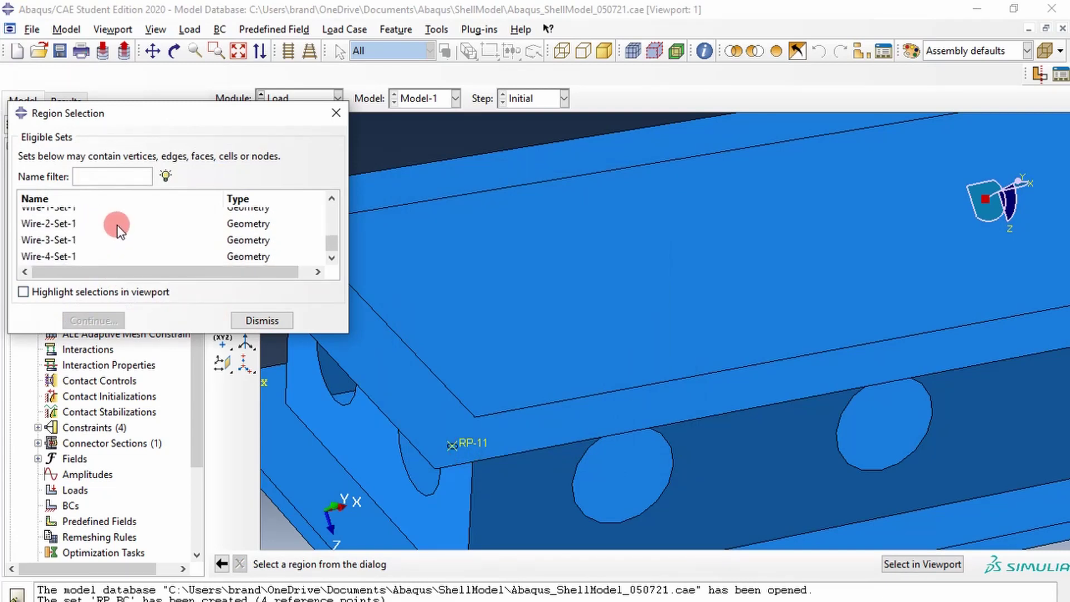
{"action": "scroll", "coordinate": [102, 230], "scroll_direction": "up", "scroll_amount": 2}
{"action": "scroll", "coordinate": [94, 243], "scroll_direction": "up", "scroll_amount": 3}
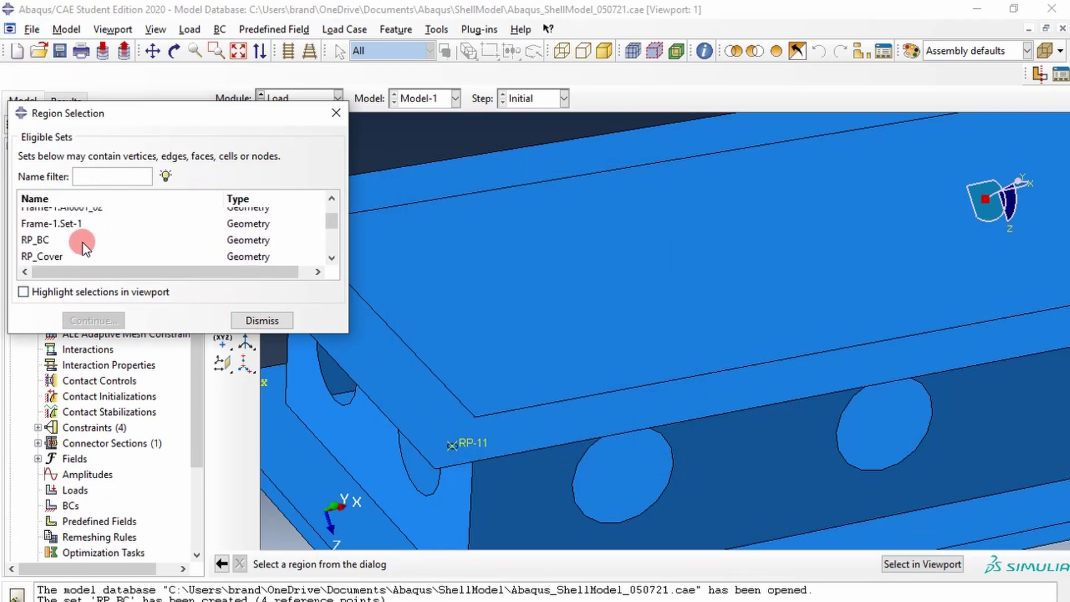
{"action": "left_click", "coordinate": [55, 238]}
{"action": "left_click", "coordinate": [116, 325]}
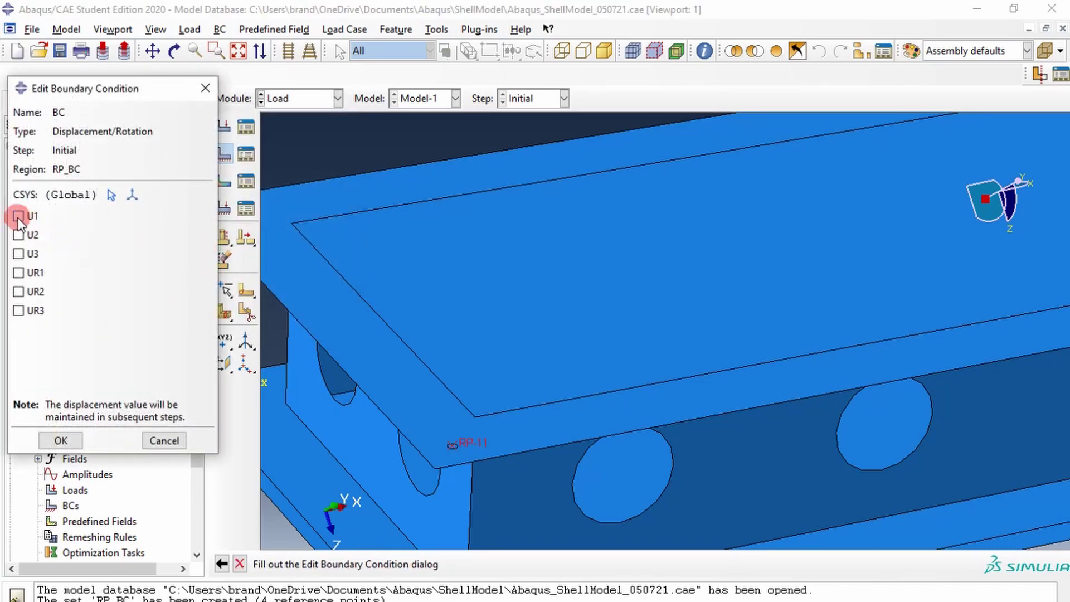
Step: Constrain U1, U2 and U3 for the RP_BC region, leaving the rotations free, and create the boundary condition
{"action": "left_click", "coordinate": [19, 234]}
{"action": "left_click", "coordinate": [18, 254]}
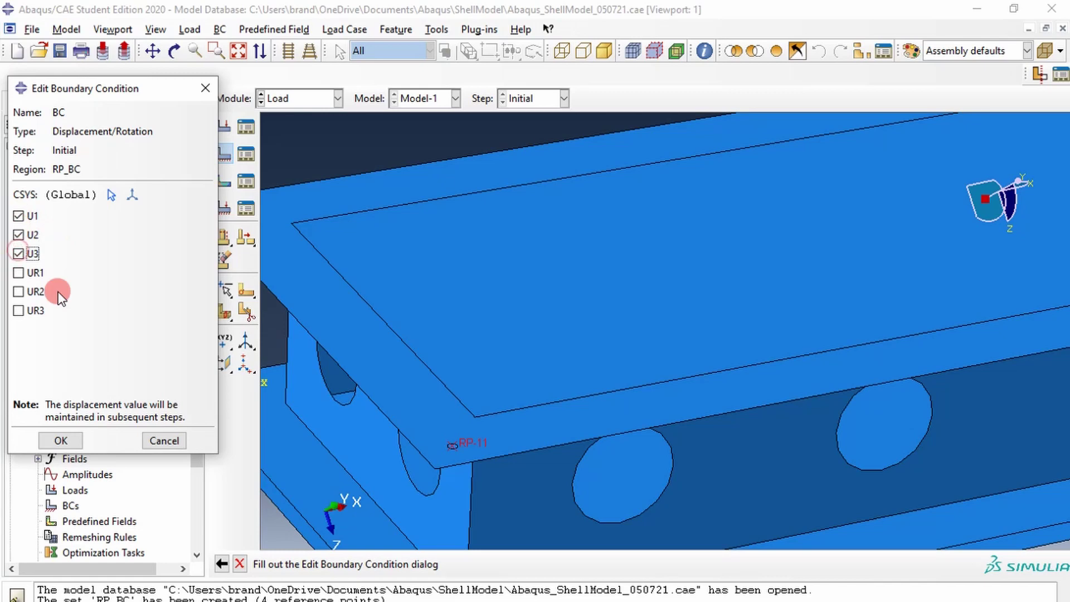
{"action": "left_click", "coordinate": [58, 441]}
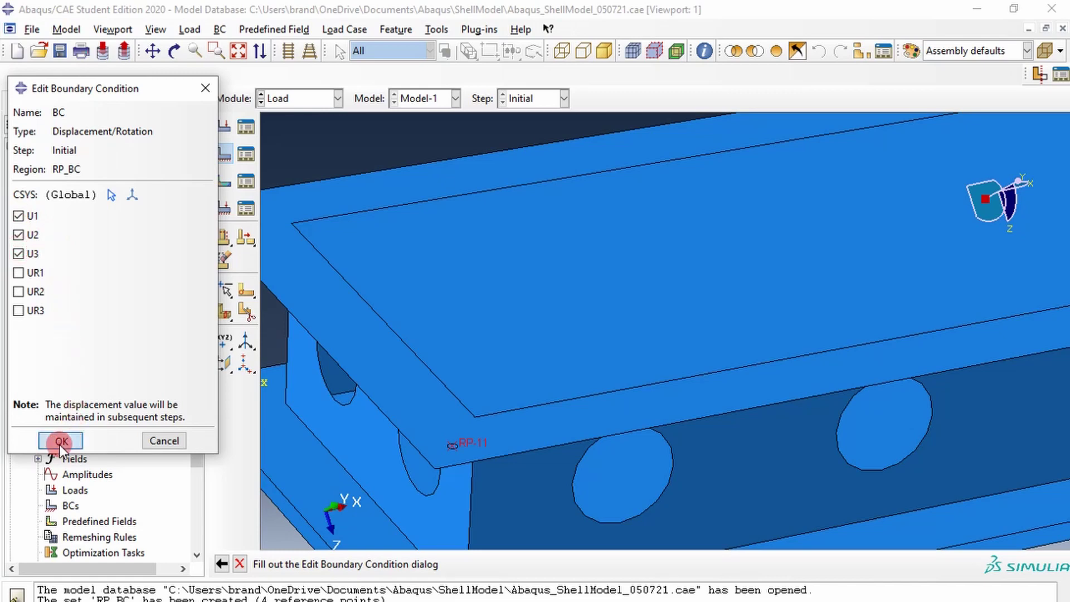
Step: Examine the new boundary condition symbols at RP-11 and at the other corner reference points of the whole model
{"action": "scroll", "coordinate": [450, 454], "scroll_direction": "down", "scroll_amount": 3}
{"action": "scroll", "coordinate": [456, 454], "scroll_direction": "up", "scroll_amount": 2}
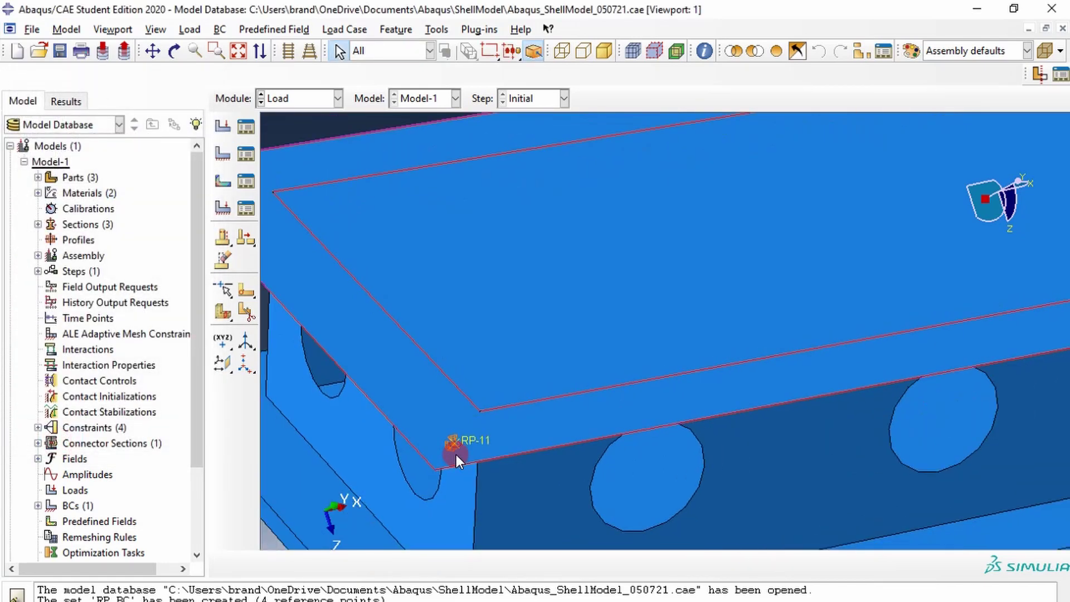
{"action": "scroll", "coordinate": [456, 455], "scroll_direction": "up", "scroll_amount": 2}
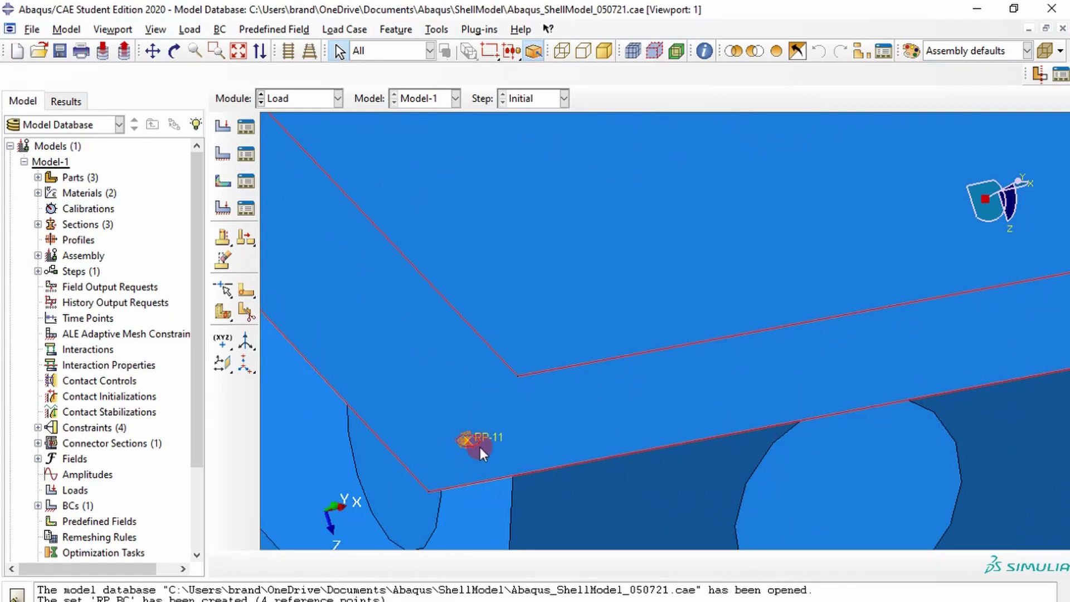
{"action": "scroll", "coordinate": [512, 442], "scroll_direction": "down", "scroll_amount": 3}
{"action": "scroll", "coordinate": [428, 346], "scroll_direction": "down", "scroll_amount": 1}
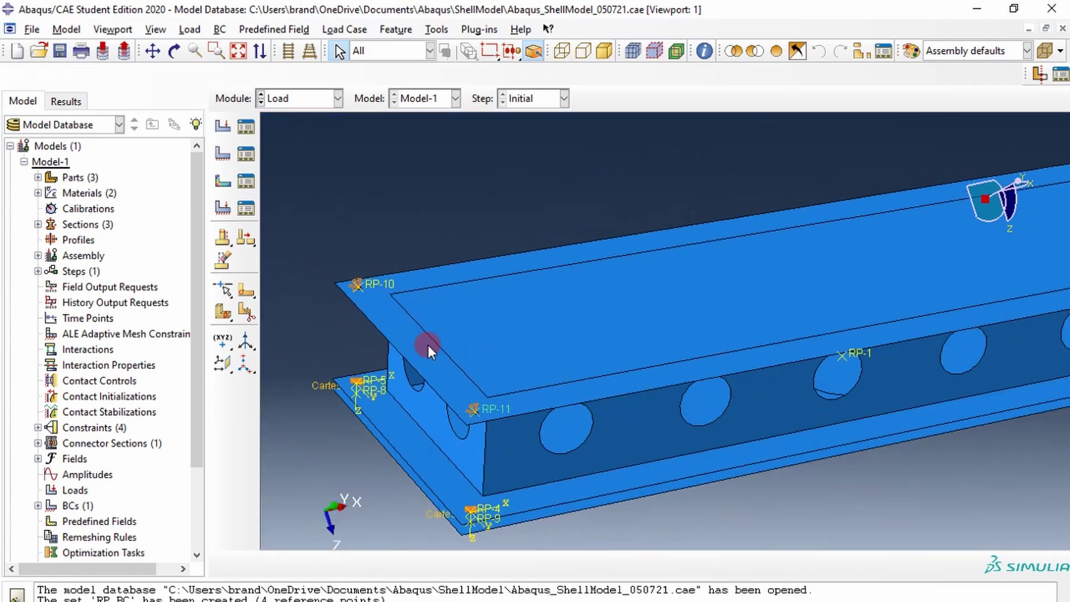
{"action": "scroll", "coordinate": [501, 376], "scroll_direction": "down", "scroll_amount": 1}
{"action": "middle_click_drag", "start_coordinate": [553, 362], "coordinate": [443, 391], "text": "ctrl+alt"}
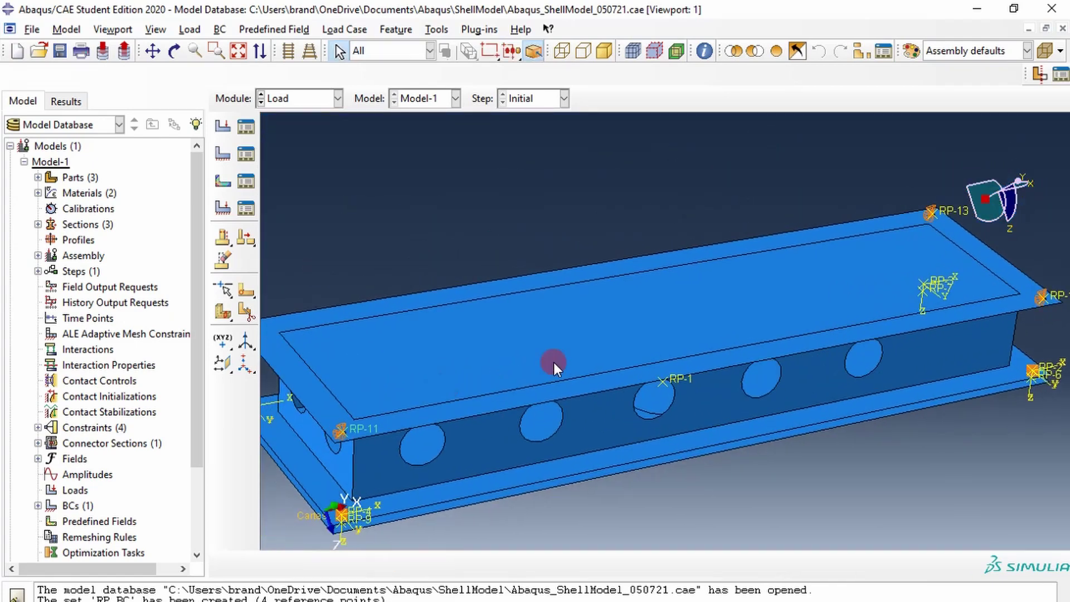
{"action": "scroll", "coordinate": [521, 345], "scroll_direction": "down", "scroll_amount": 3}
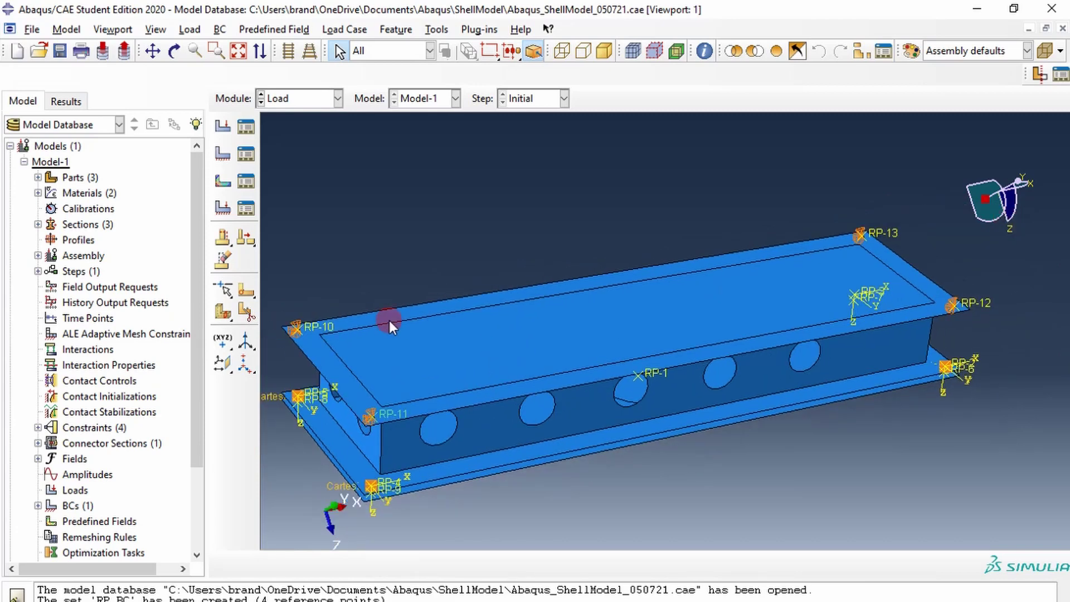